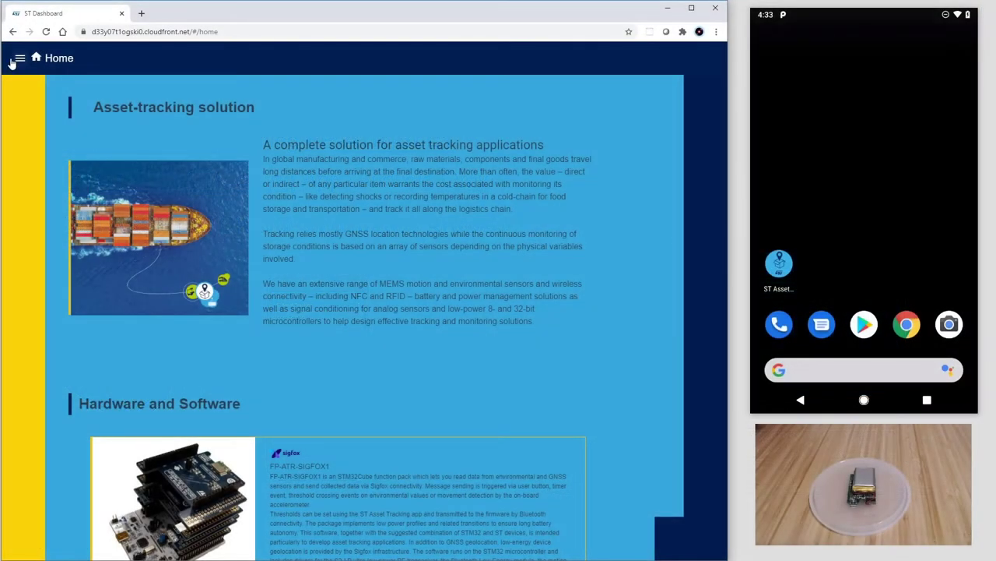
# - Log in to the asset-tracking web dashboard with the Google account
pyautogui.click(19, 59)
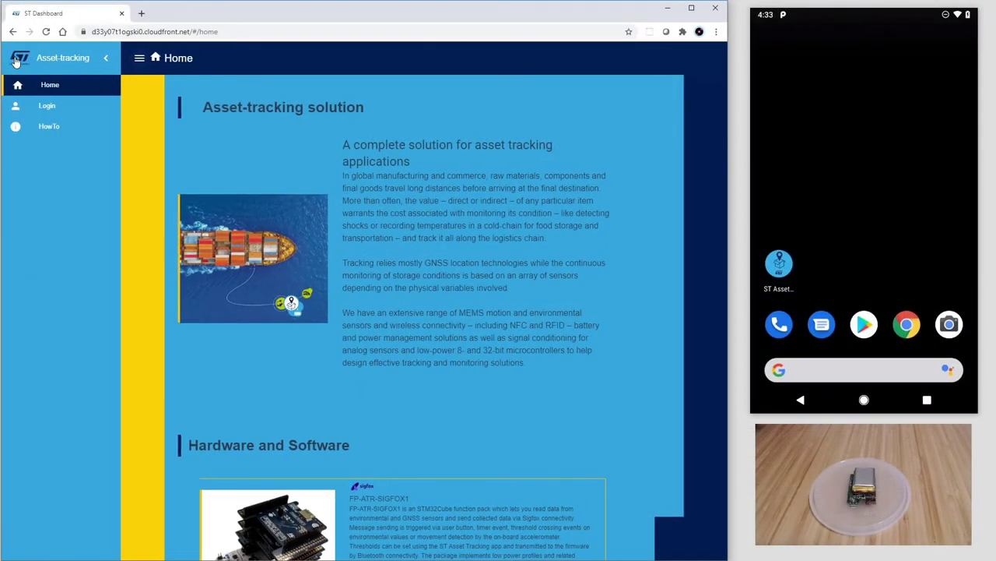
pyautogui.click(33, 116)
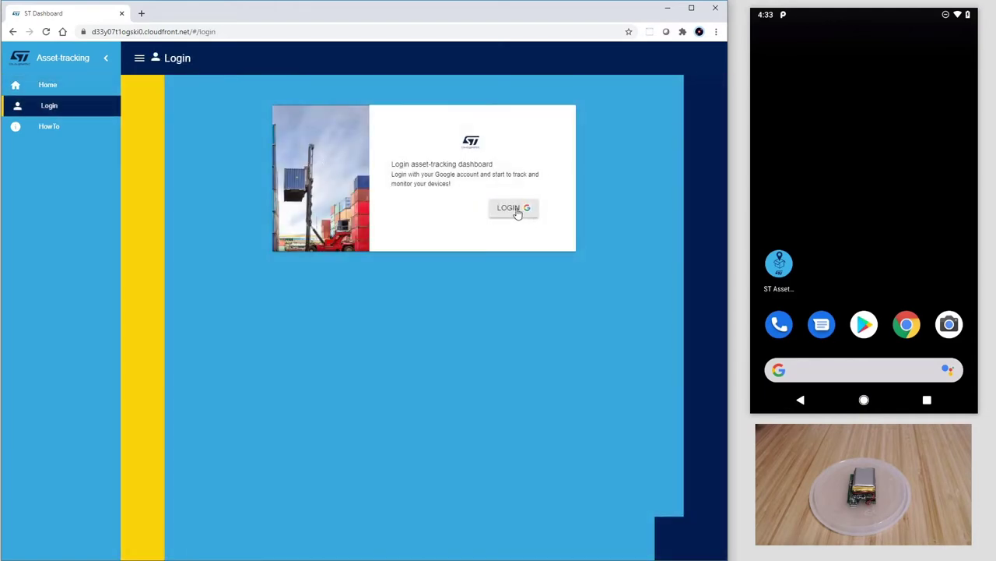
pyautogui.click(517, 211)
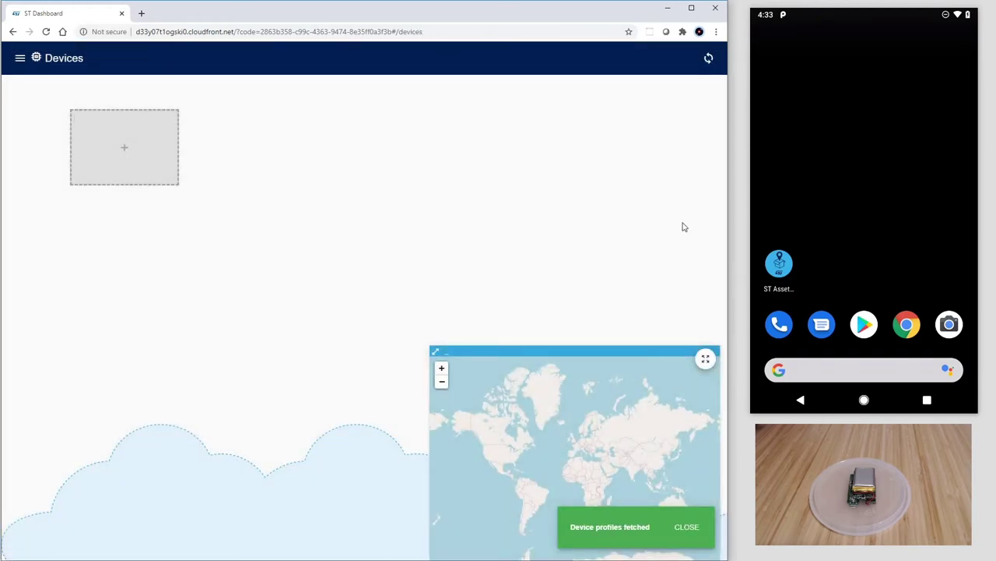
# - Open the ST Asset Tracking app on the phone, sign in to its Asset Tracking Dashboard with Google, and return to the app's start page
pyautogui.click(789, 270)
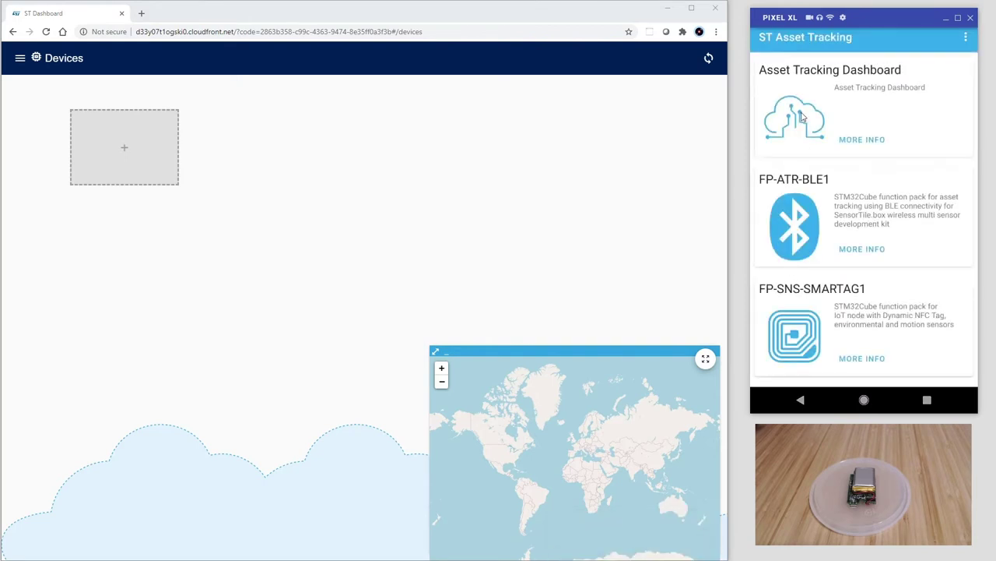
pyautogui.click(802, 116)
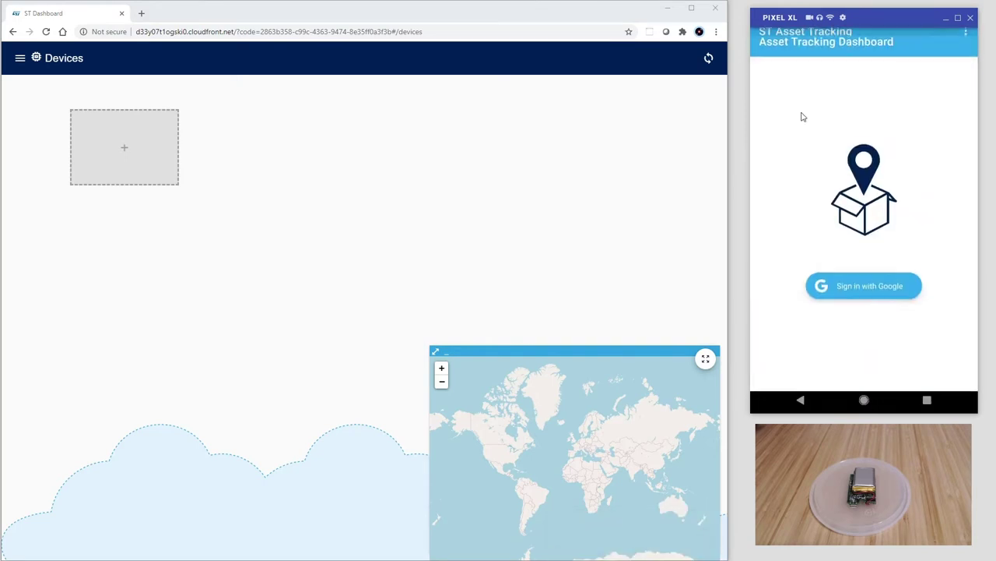
pyautogui.click(861, 285)
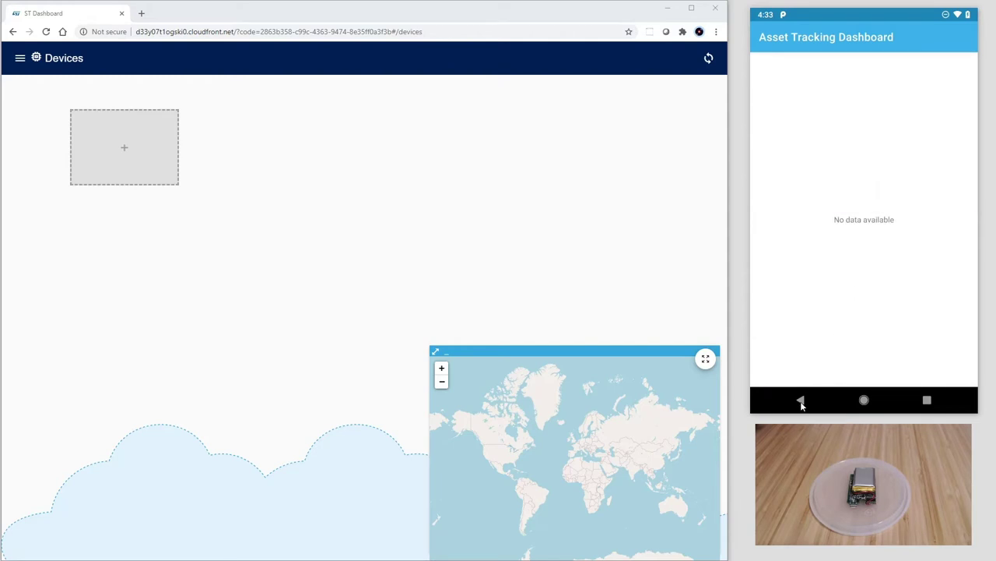
pyautogui.click(801, 400)
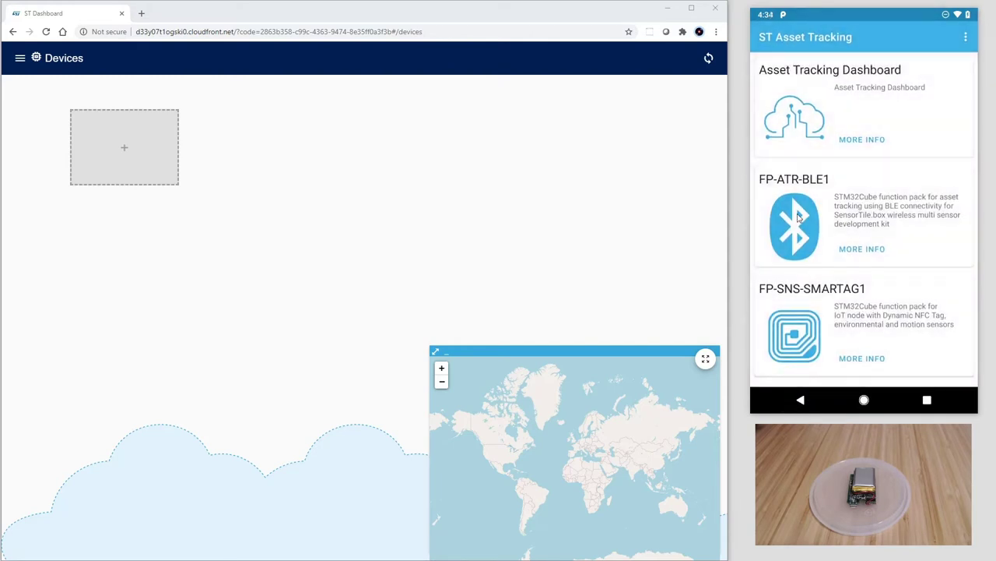
# - Connect to the ATB_100 board through the FP-ATR-BLE1 function pack, allowing the app to access the phone's location
pyautogui.click(798, 217)
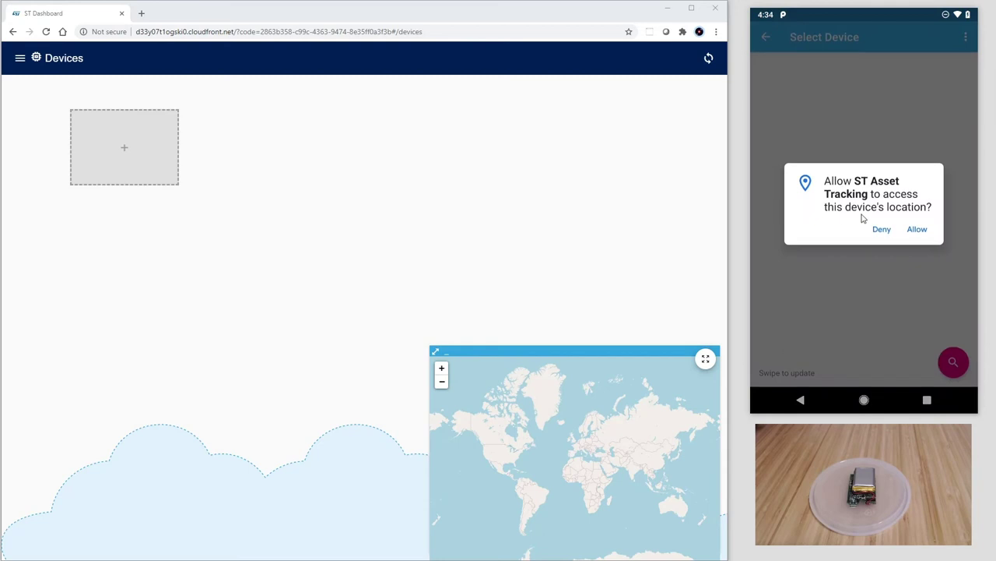
pyautogui.click(918, 230)
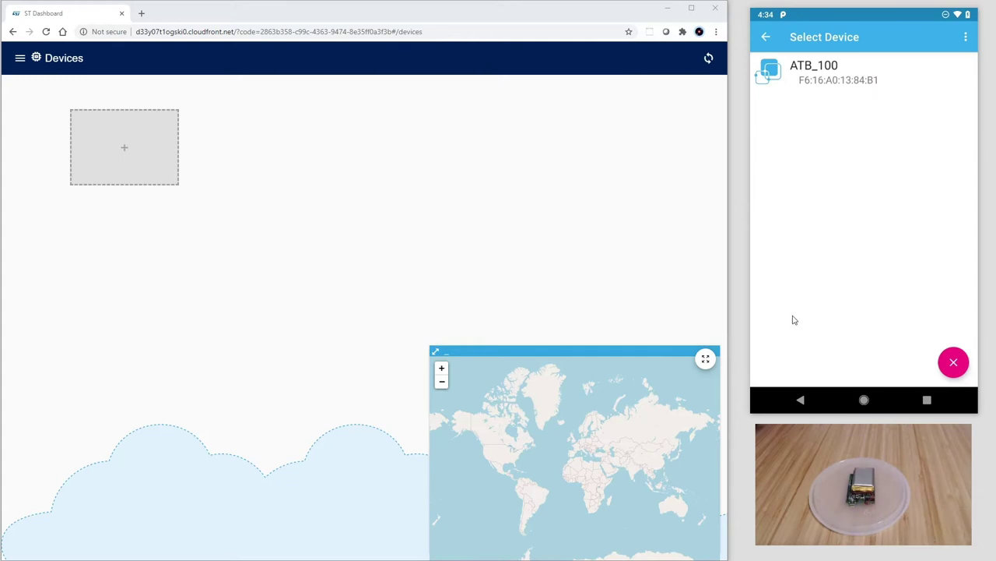
pyautogui.click(836, 80)
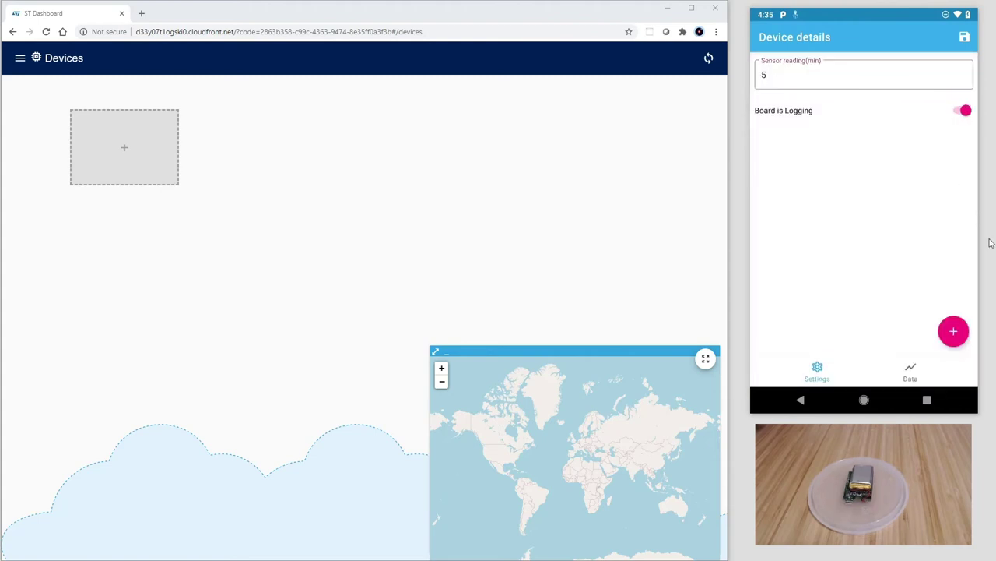
# - Set the board's sensor reading interval to 1 minute
pyautogui.click(882, 80)
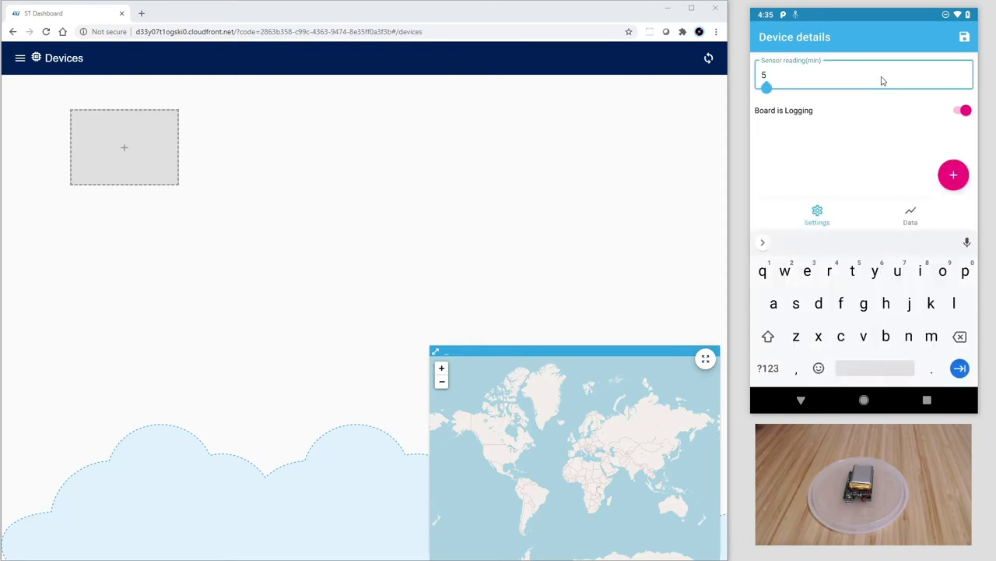
pyautogui.write('1')
pyautogui.press('BackSpace')
pyautogui.press('BackSpace')
pyautogui.write('1')
# - Add a Temperature event that is recorded when the value is greater than 30 °C
pyautogui.click(951, 173)
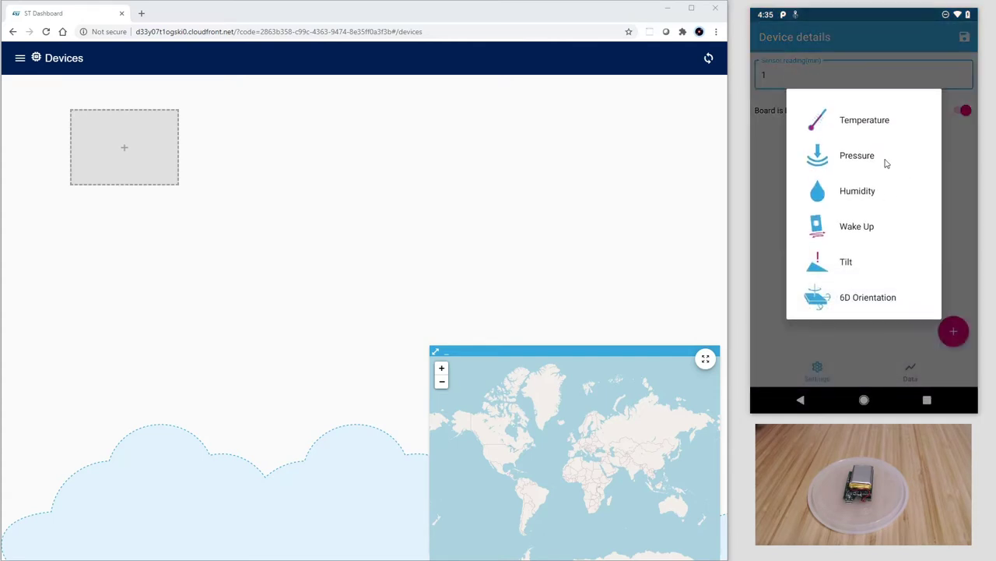
pyautogui.click(864, 118)
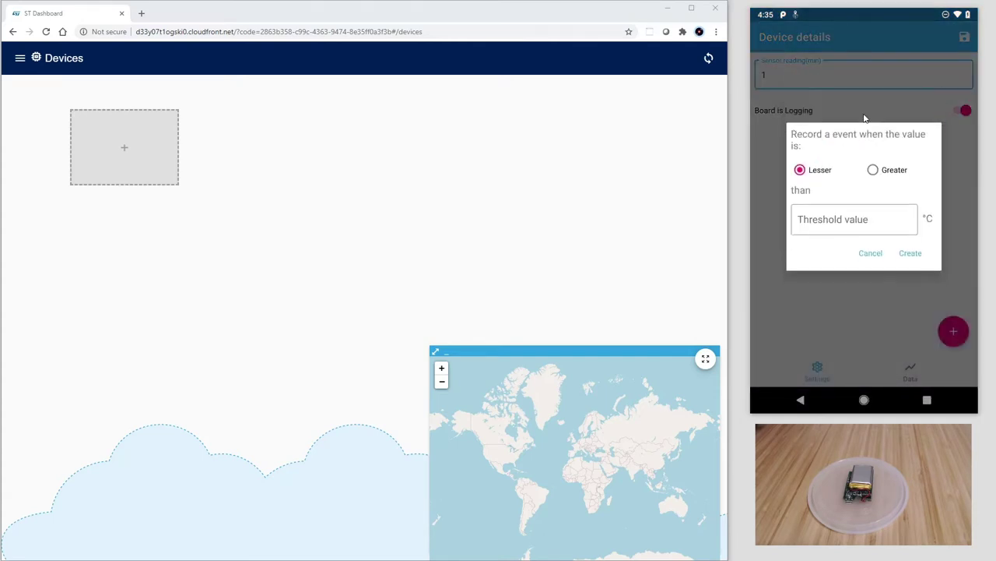
pyautogui.click(874, 177)
pyautogui.click(872, 226)
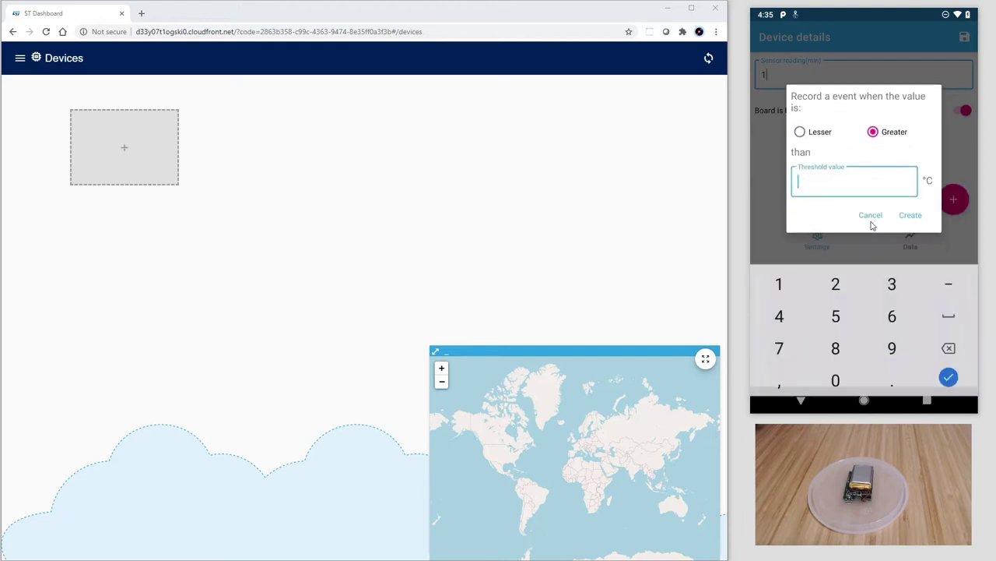
pyautogui.write('30')
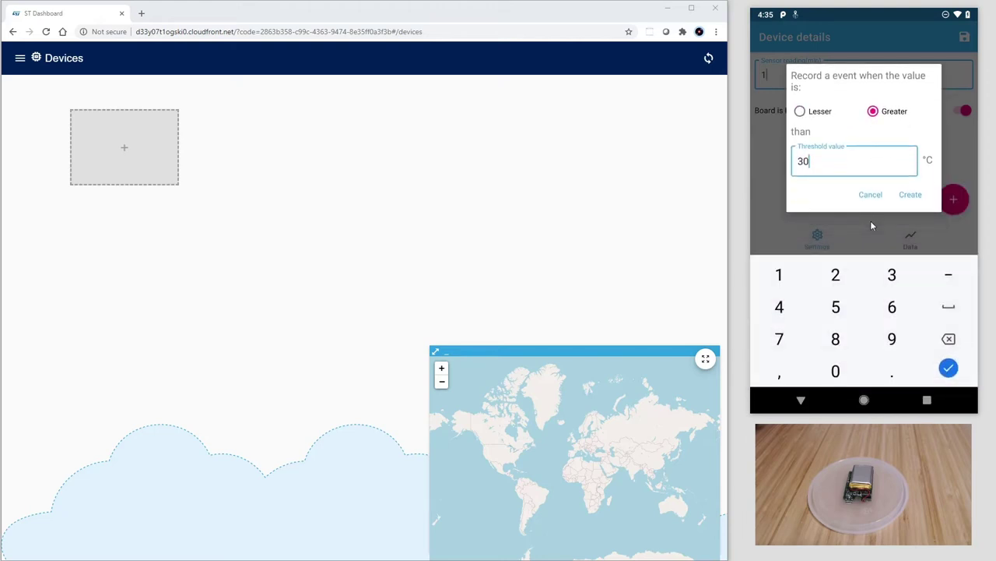
pyautogui.click(913, 196)
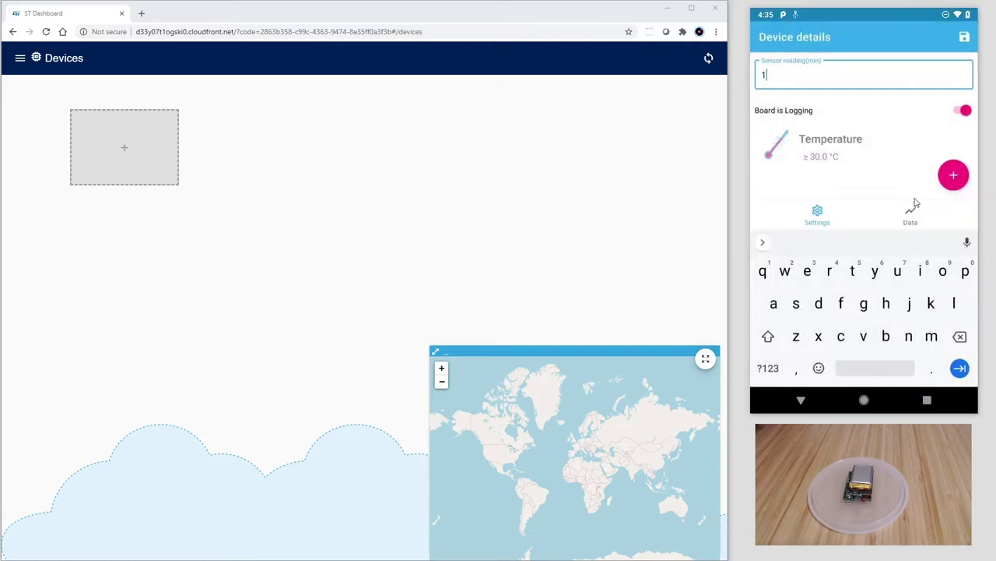
# - Add a Humidity event that is recorded when the value is greater than 50 %RH
pyautogui.click(954, 178)
pyautogui.click(861, 189)
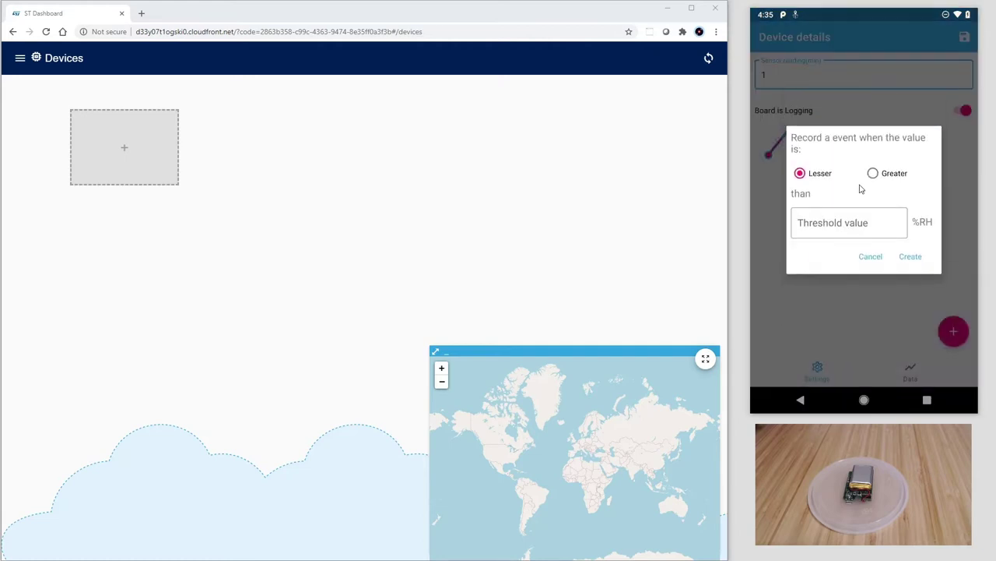
pyautogui.click(874, 177)
pyautogui.click(860, 226)
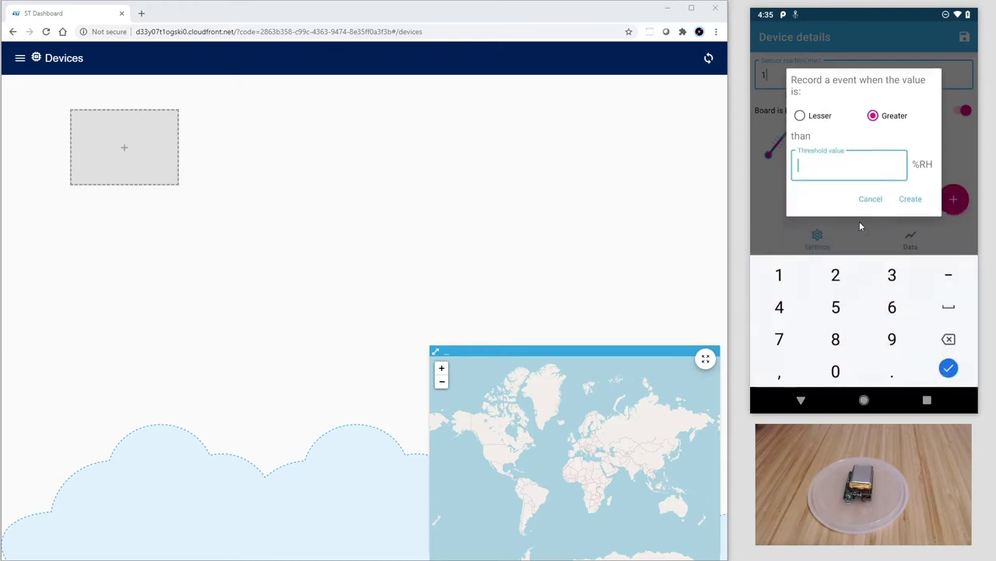
pyautogui.write('50')
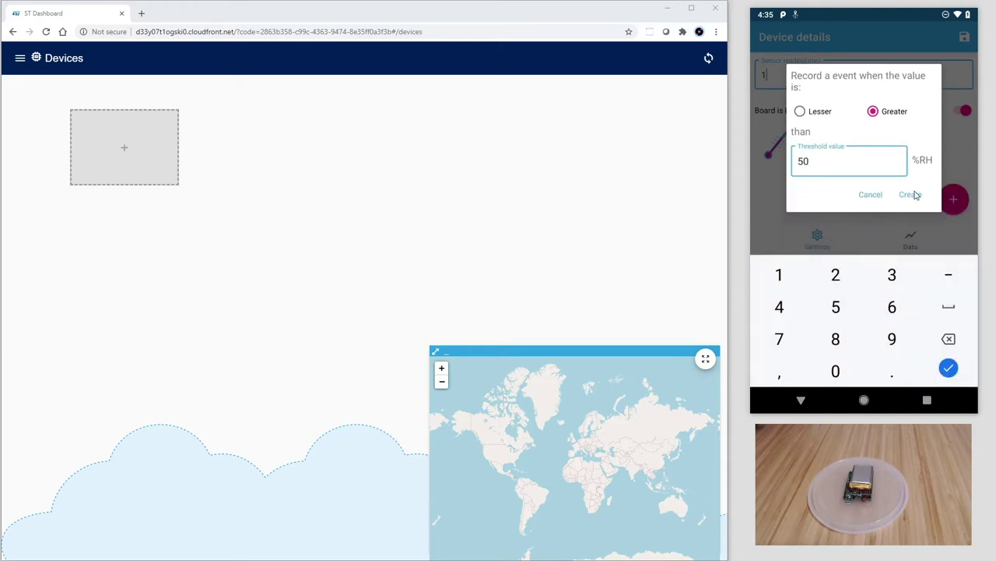
pyautogui.click(913, 195)
# - Add a Wake Up event with an acceleration shock threshold of 2 g
pyautogui.click(952, 177)
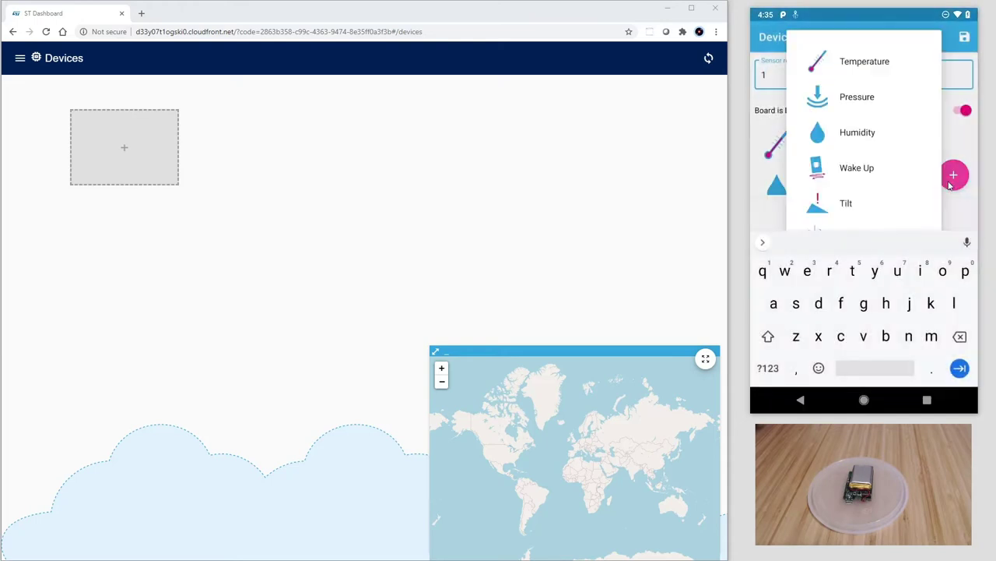
pyautogui.click(857, 227)
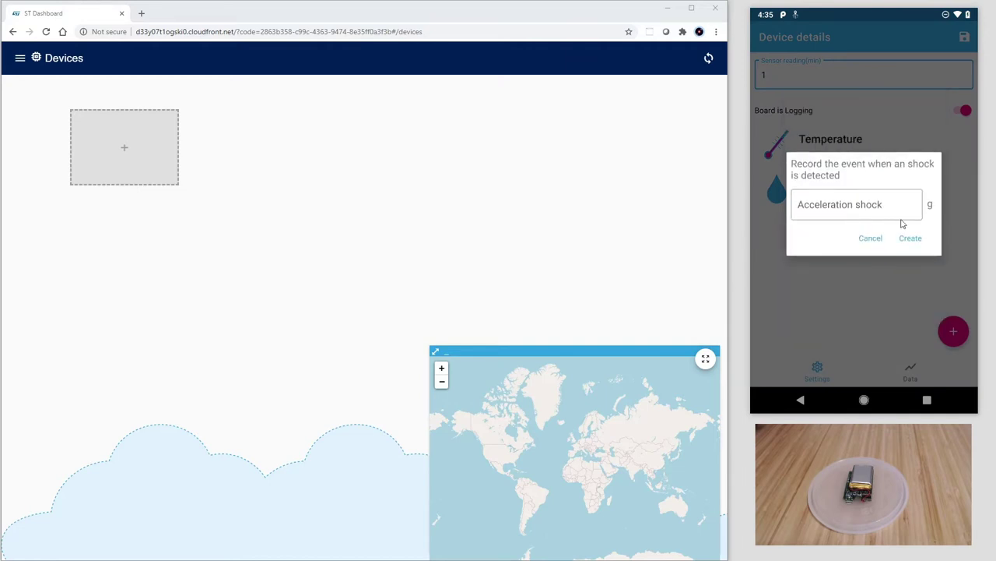
pyautogui.click(883, 208)
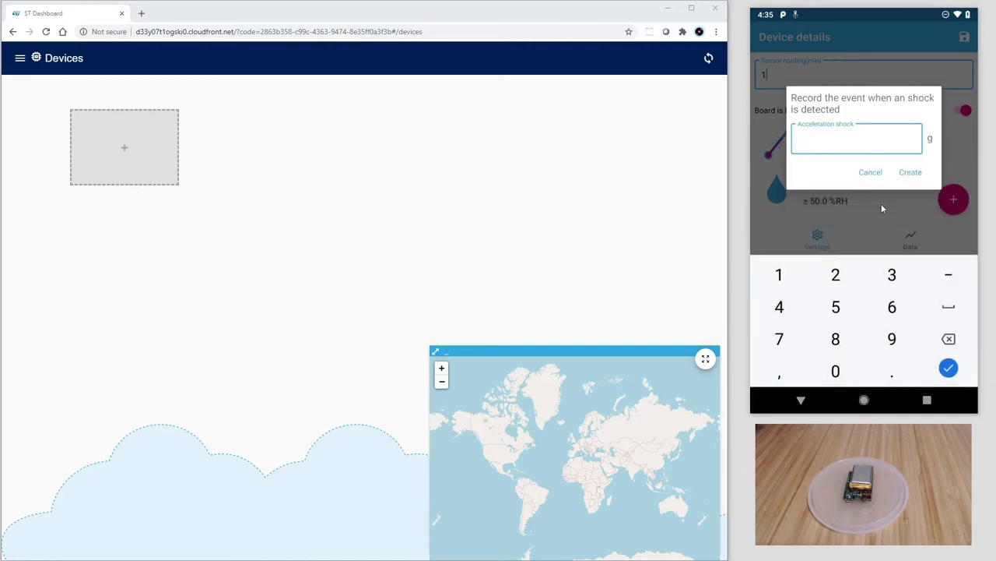
pyautogui.write('2')
pyautogui.click(910, 173)
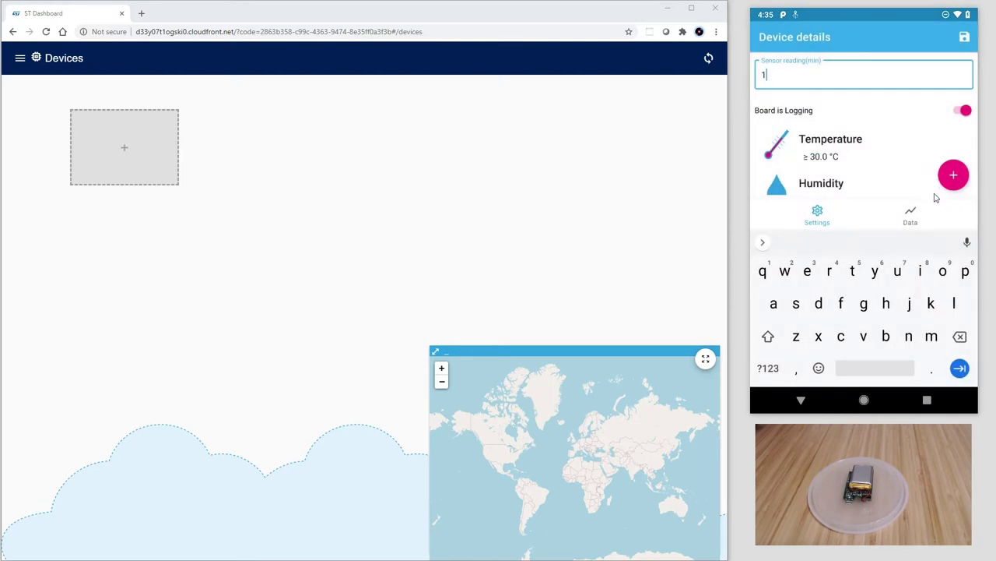
# - Add a Tilt event, save the configuration to the board, and return to the app's start page
pyautogui.click(954, 176)
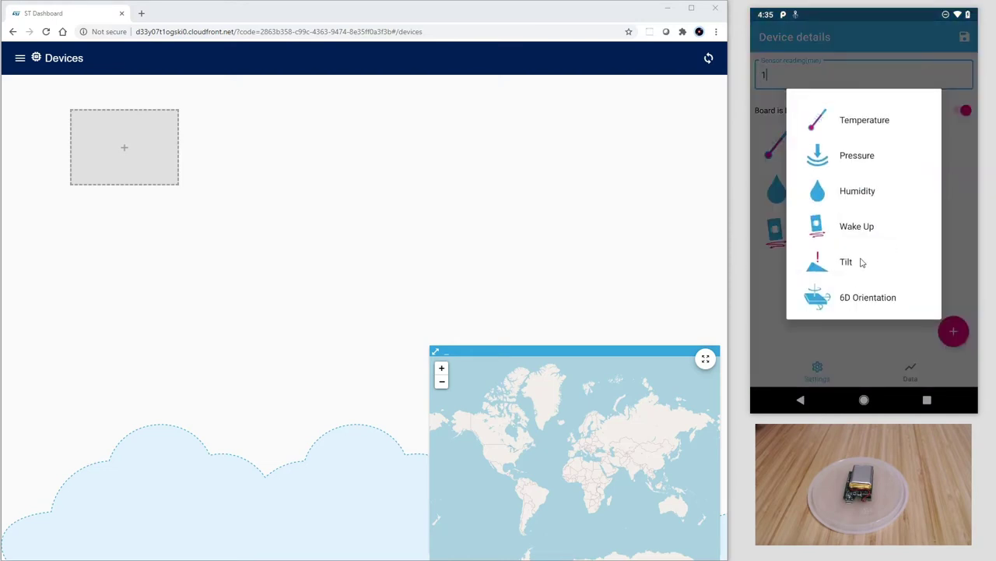
pyautogui.click(862, 263)
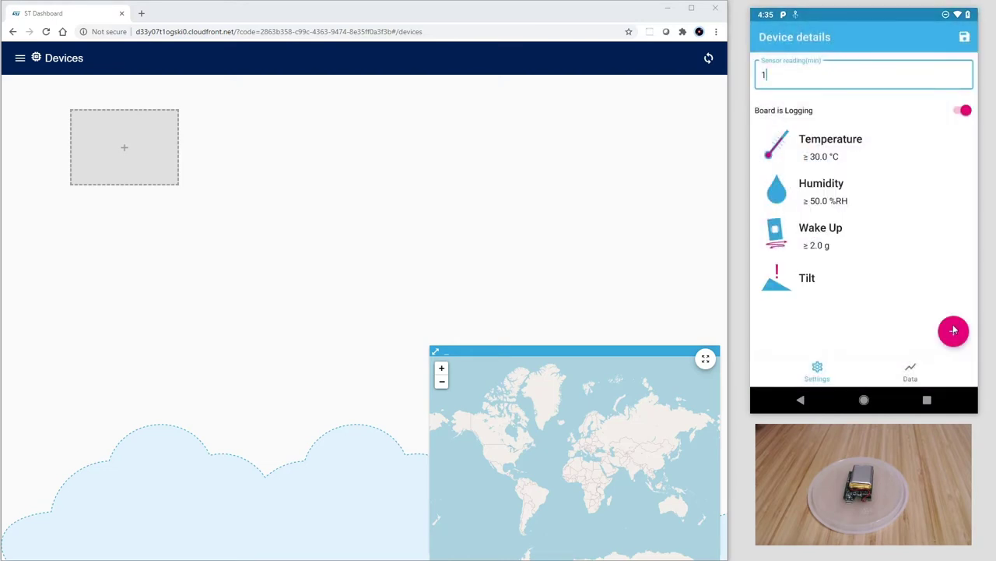
pyautogui.click(965, 37)
pyautogui.click(801, 399)
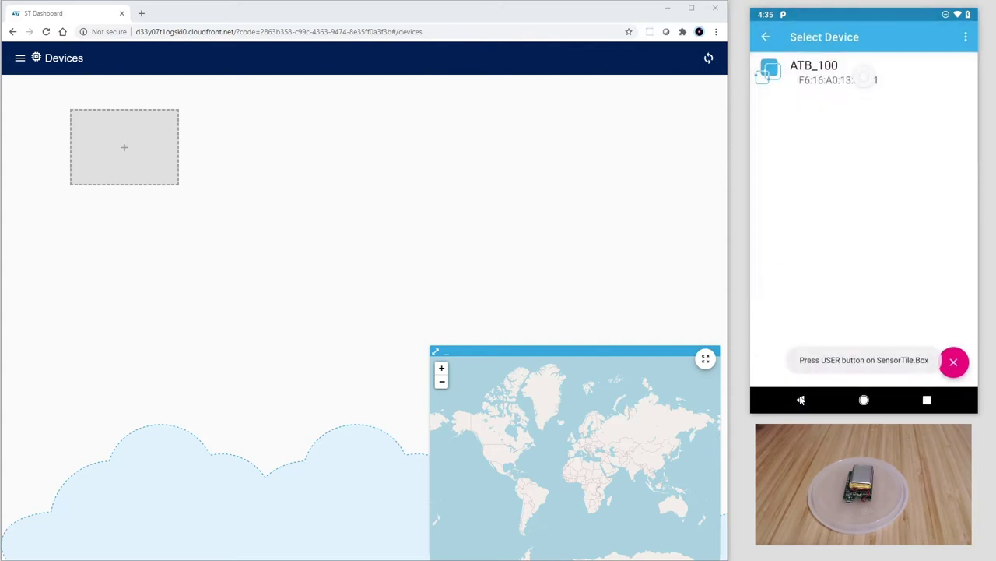
pyautogui.click(801, 400)
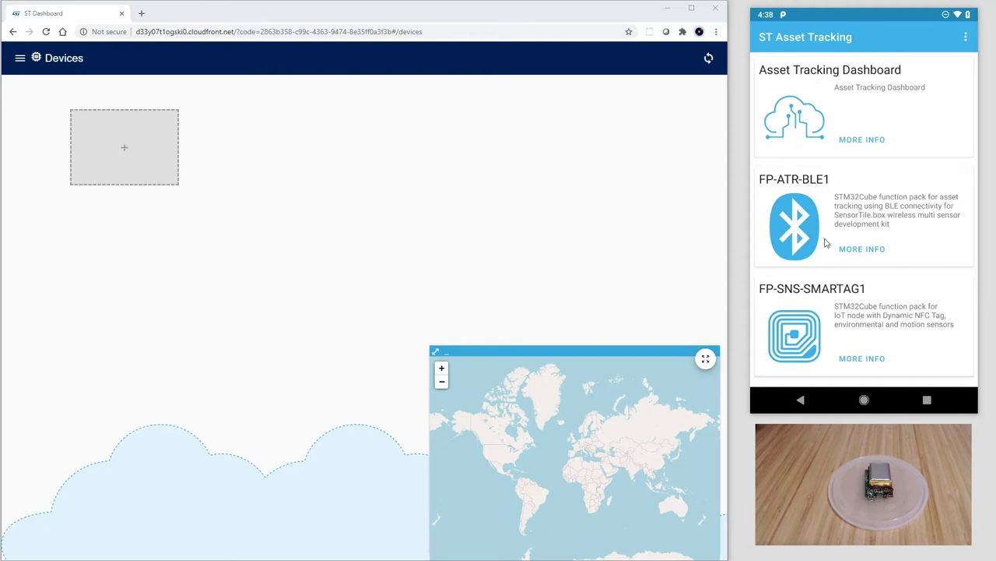
# - Reconnect to the ATB_100 board through FP-ATR-BLE1 and open its logged data
pyautogui.click(797, 231)
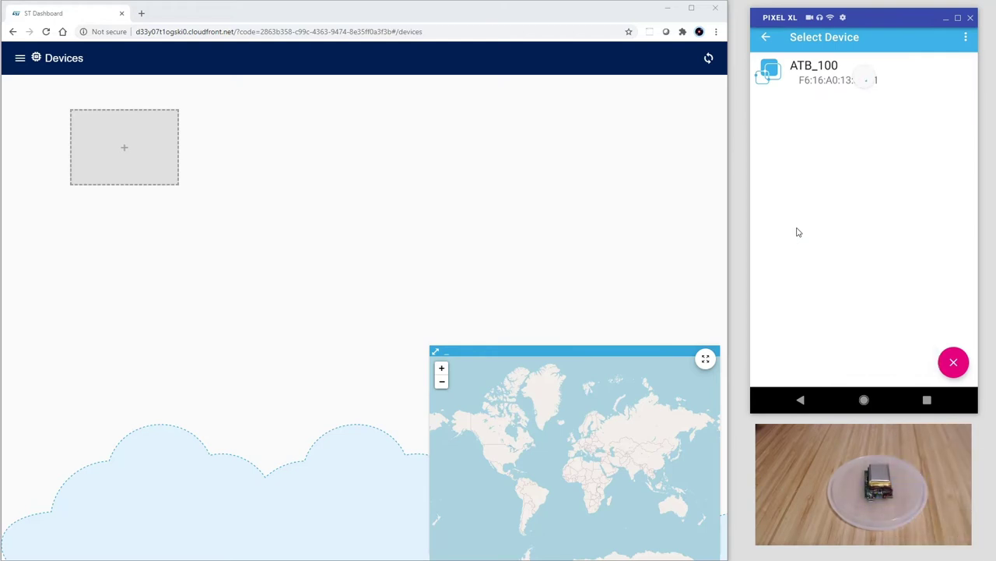
pyautogui.click(812, 82)
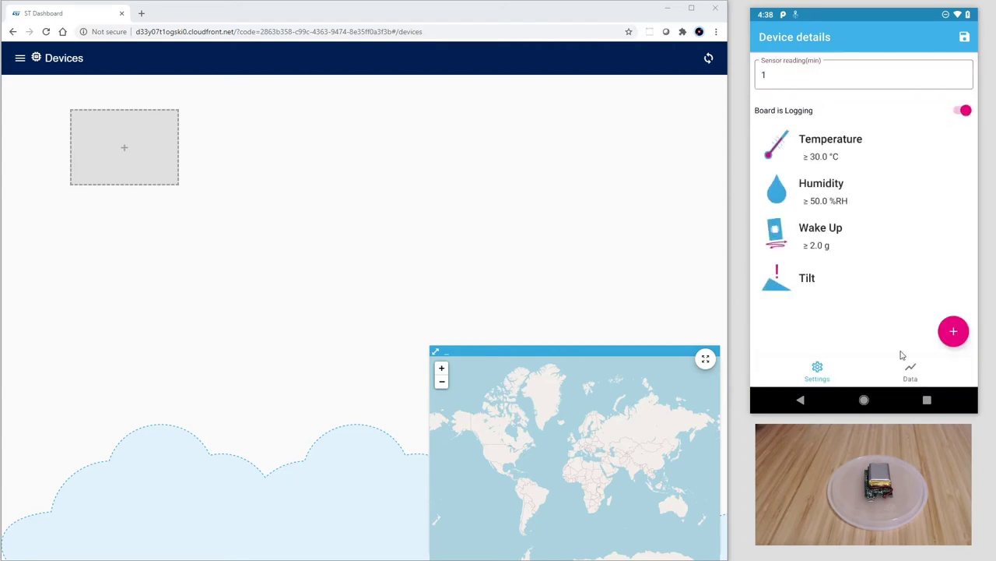
pyautogui.click(911, 374)
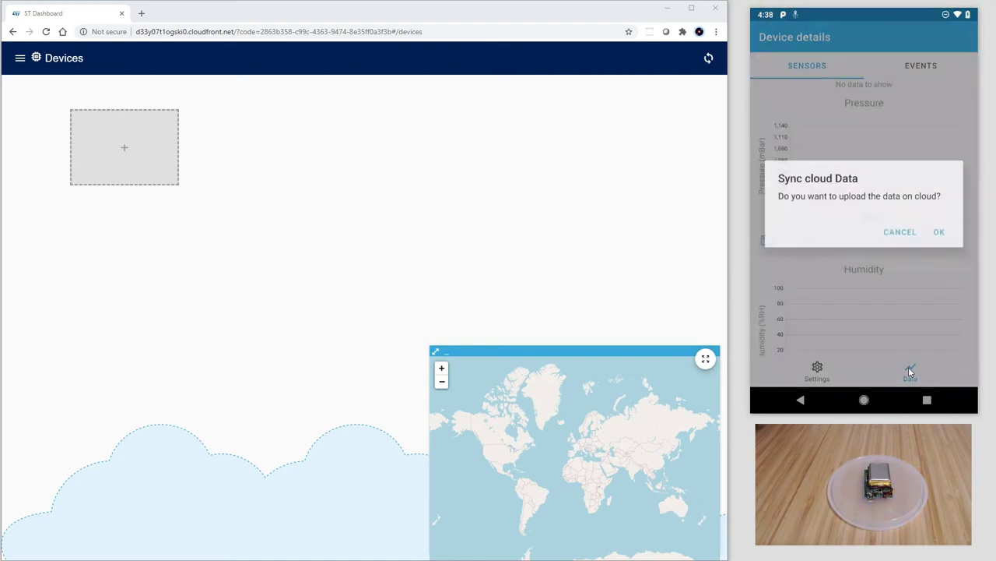
# - Agree to upload the logged data to the cloud and register the board as a device named ST_DEVCON
pyautogui.click(939, 235)
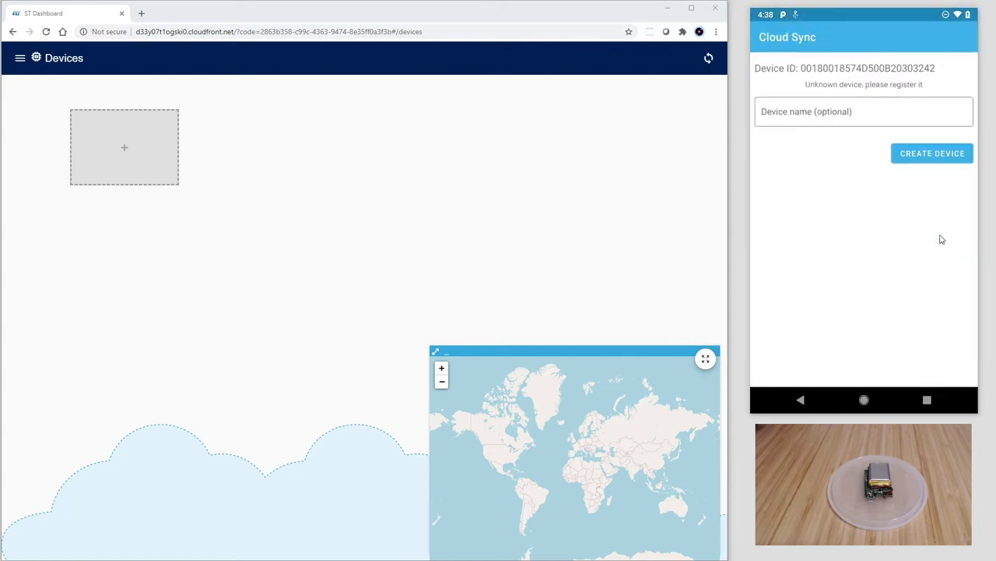
pyautogui.click(912, 109)
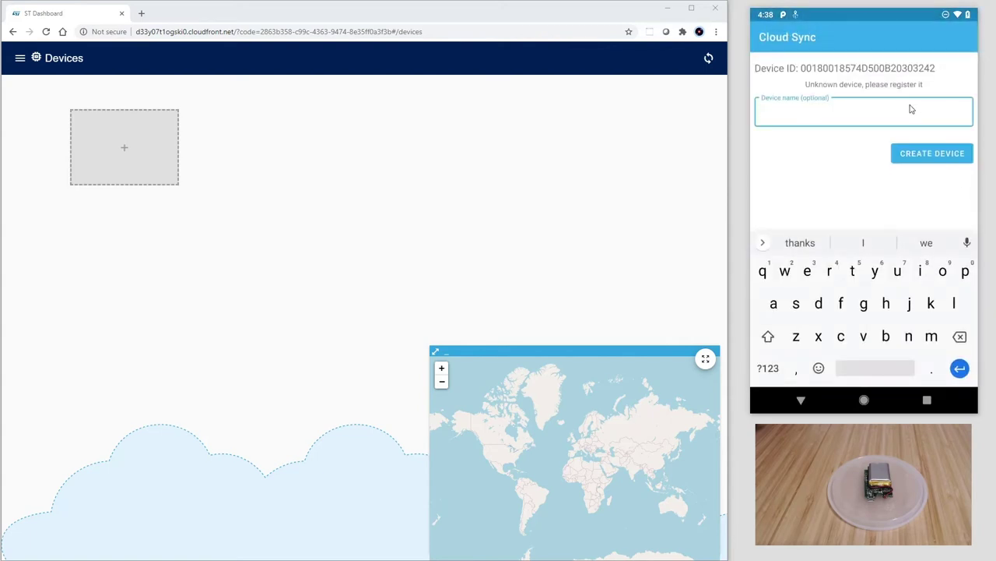
pyautogui.write('ST_DEVCON')
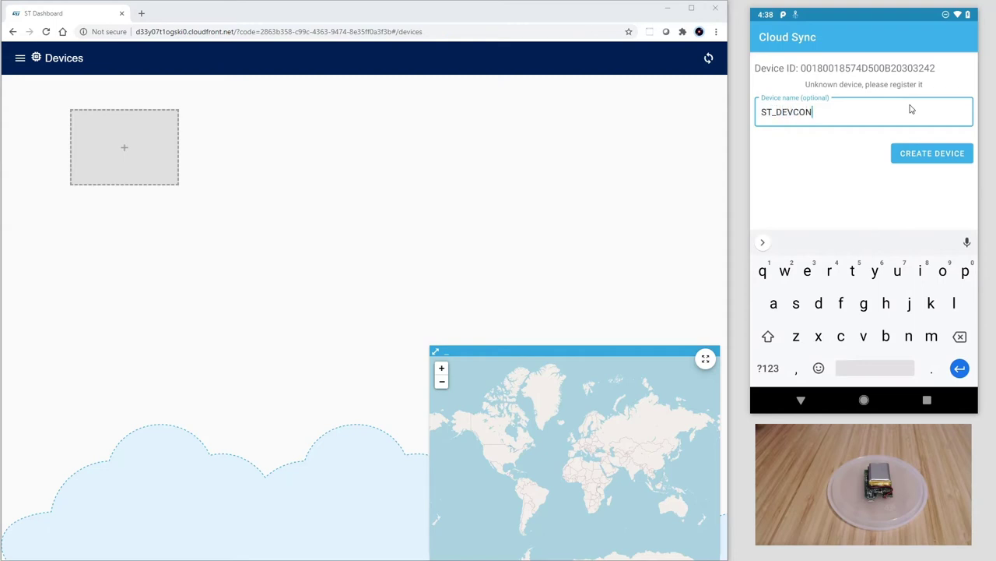
pyautogui.click(927, 165)
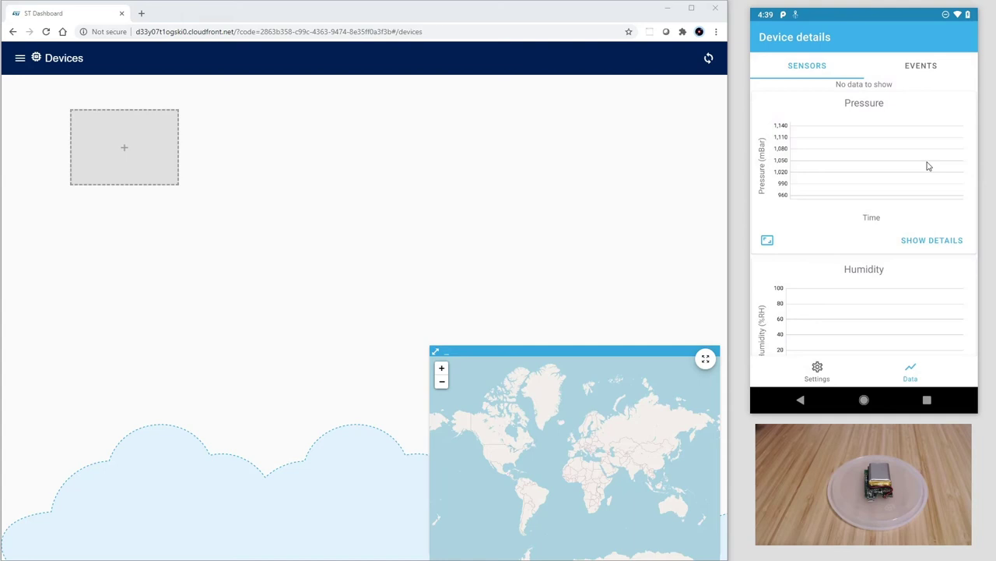
# - Show the list of events recorded by the board
pyautogui.click(926, 70)
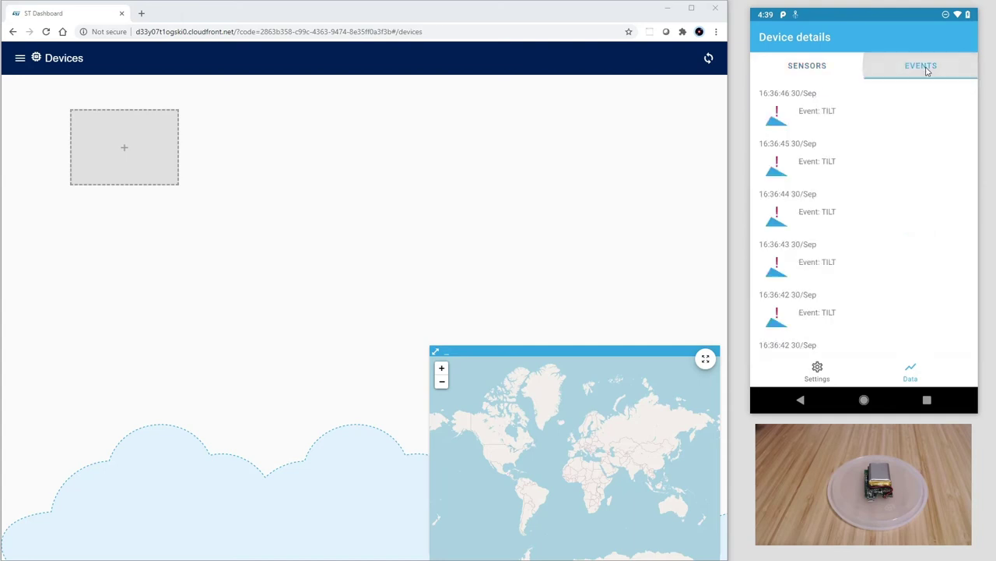
# - Look through the board's recorded events and its sensor charts in the device details
pyautogui.scroll(-5, 912, 187)
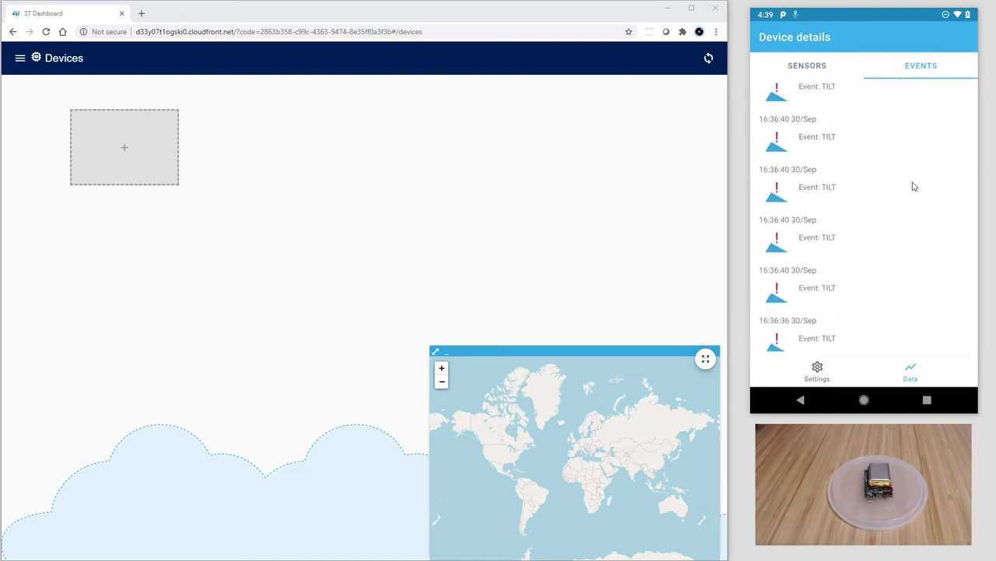
pyautogui.scroll(5, 908, 187)
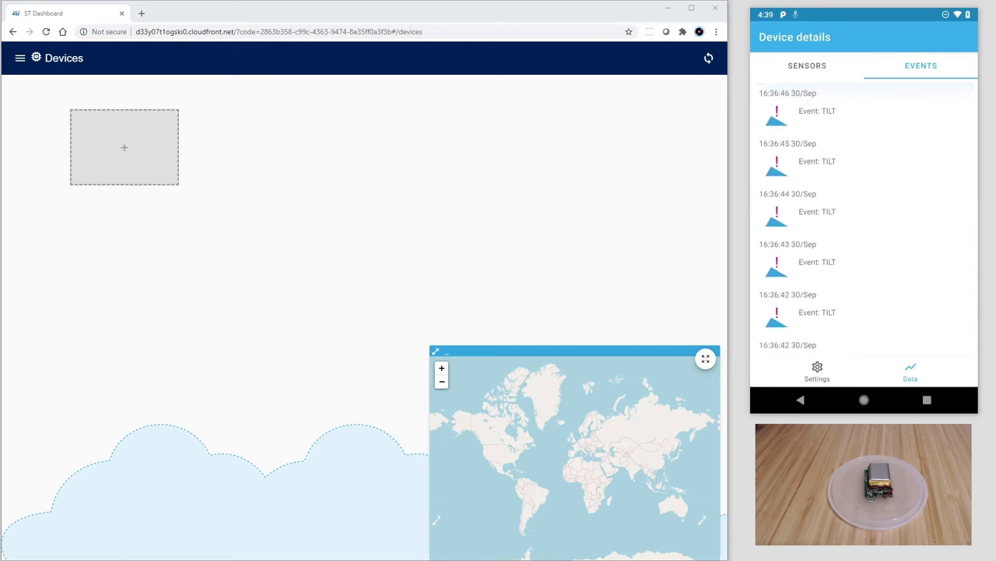
pyautogui.click(816, 74)
pyautogui.scroll(-5, 841, 232)
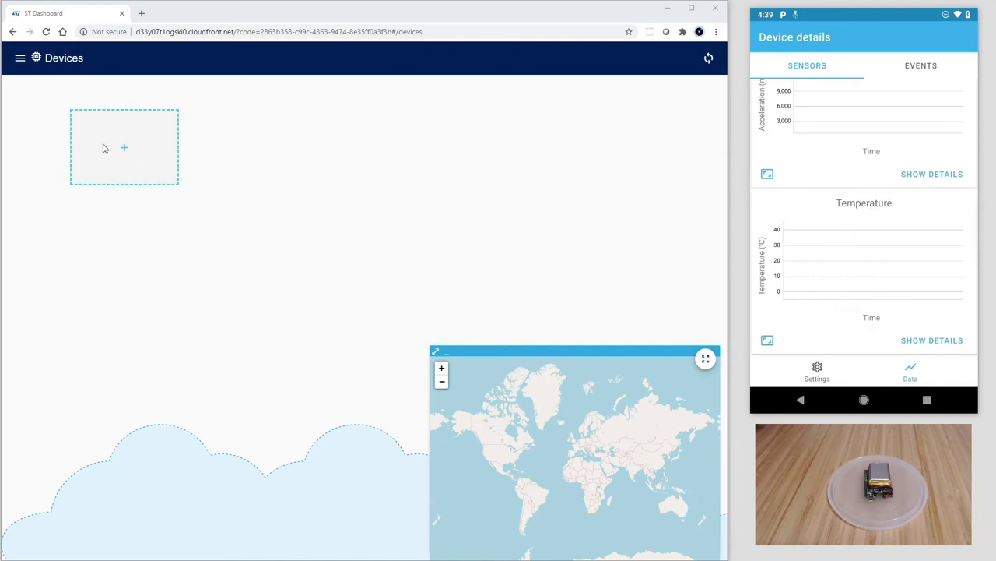
# - Reload the web dashboard's Devices page and open the details of the ST_DEVCON device
pyautogui.click(22, 60)
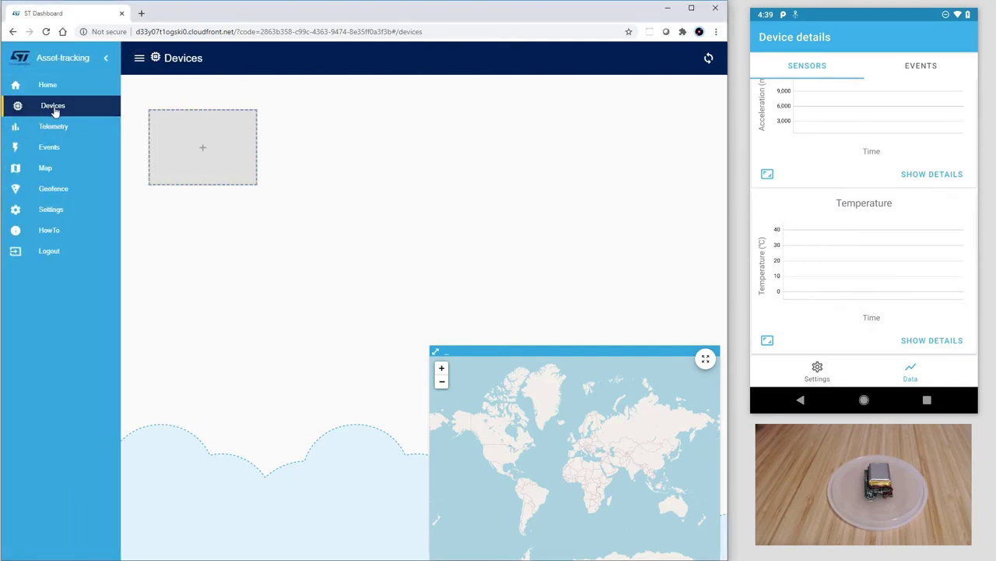
pyautogui.click(238, 33)
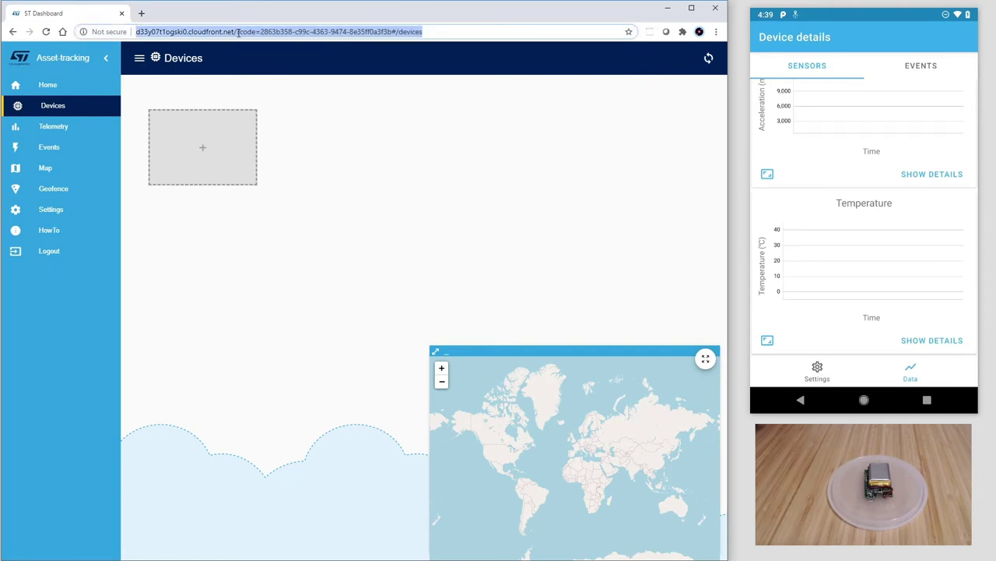
pyautogui.press('Return')
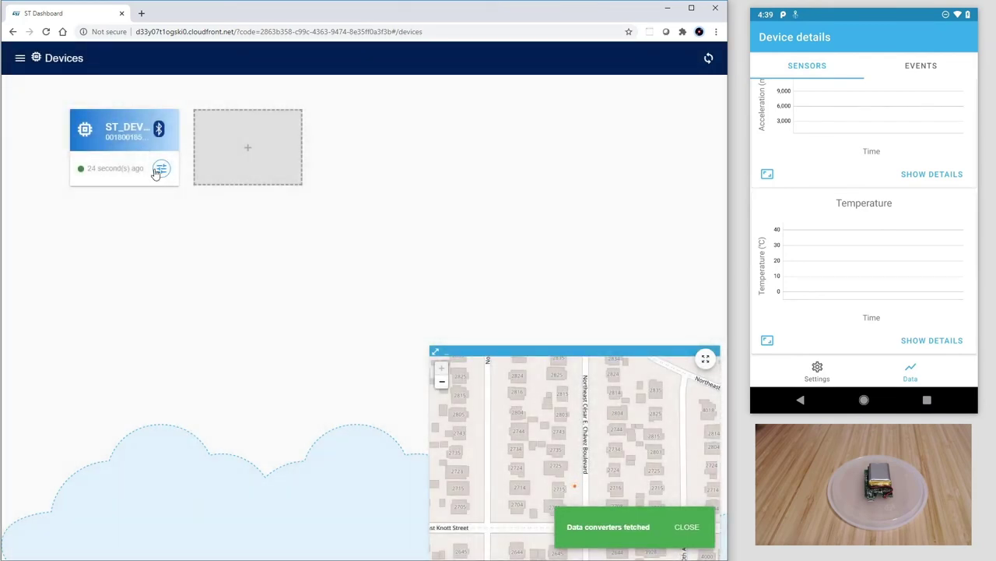
pyautogui.click(156, 172)
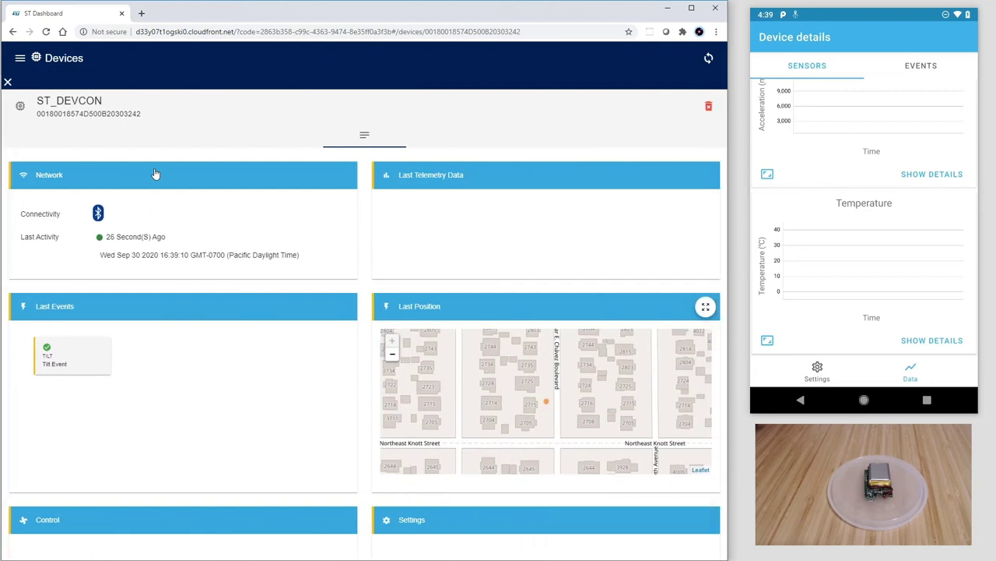
pyautogui.scroll(-1, 288, 364)
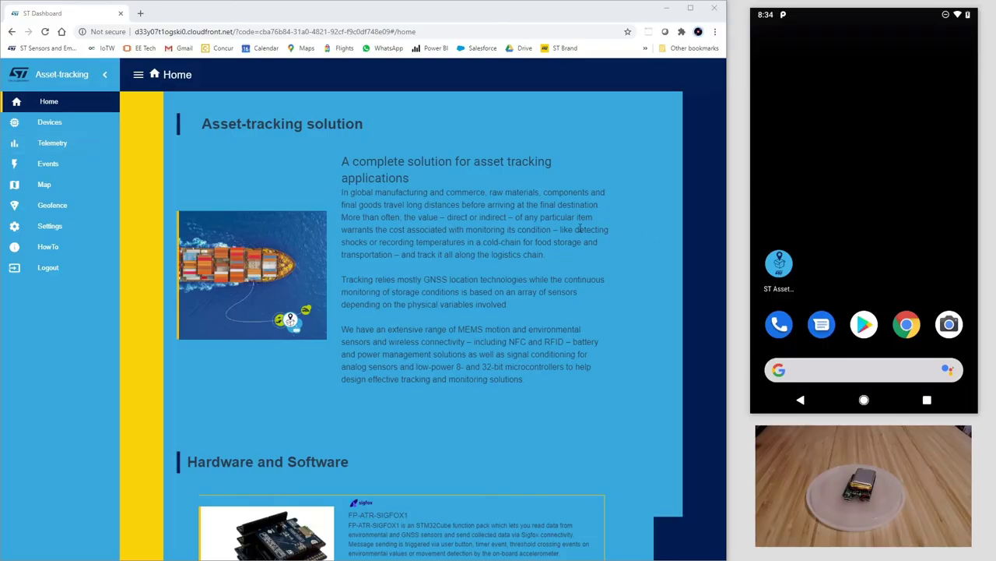
# - In the ST Asset Tracking app, connect to the ATB_100 board through FP-ATR-BLE1 and upload its logged data to the cloud
pyautogui.click(780, 264)
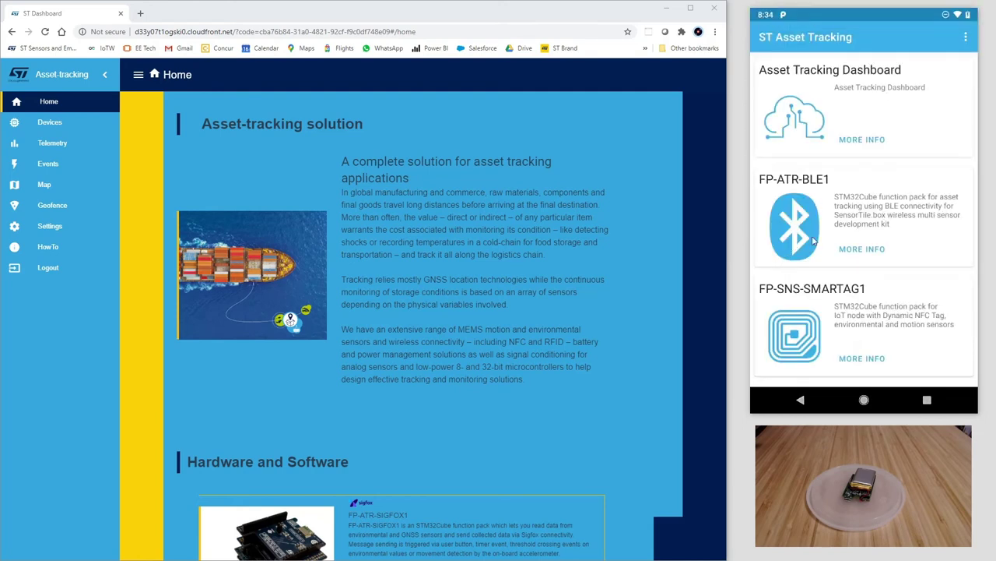
pyautogui.click(803, 229)
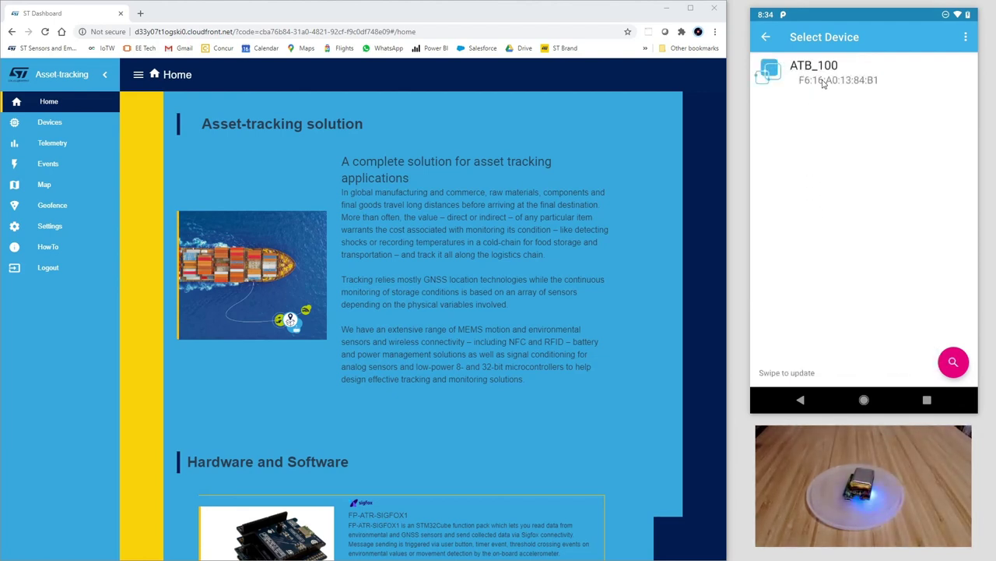
pyautogui.click(823, 78)
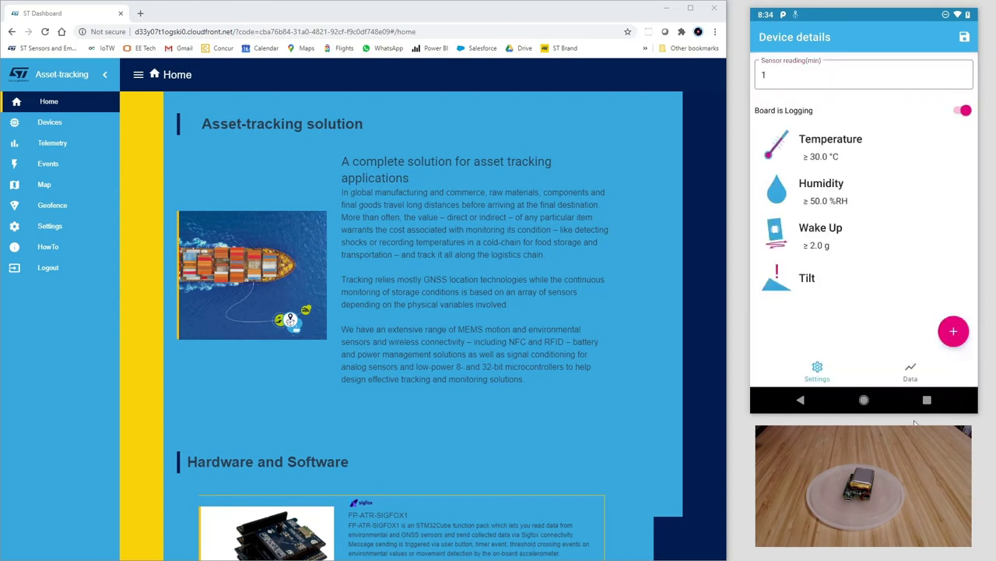
pyautogui.click(917, 374)
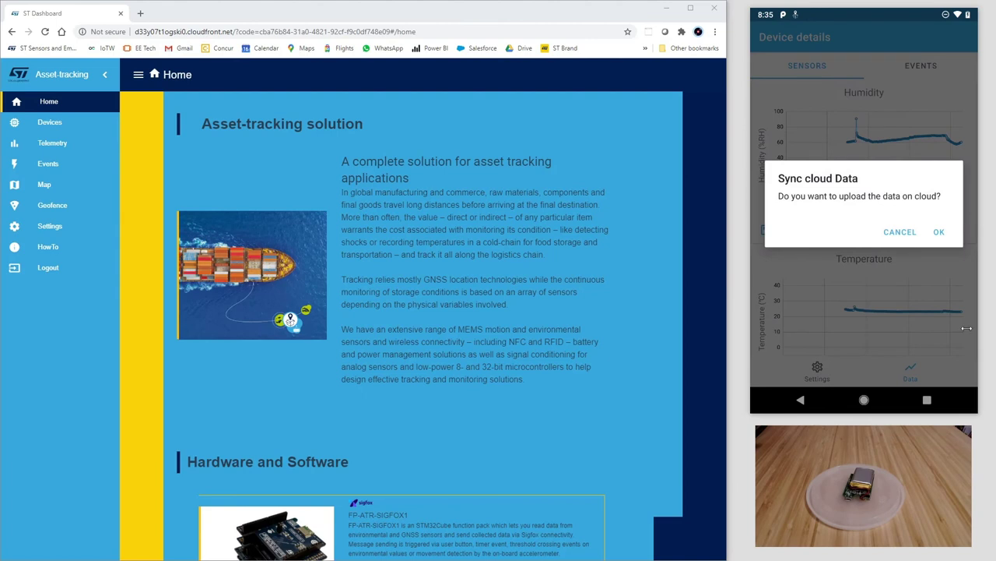
pyautogui.click(938, 233)
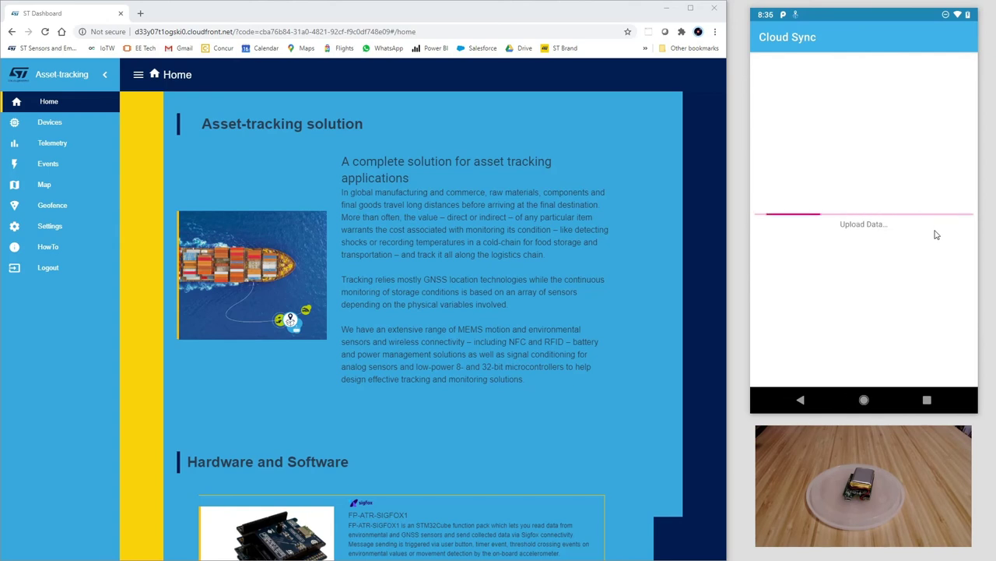
# - On the web dashboard, check the device list and plot the Temperature telemetry of ST_DEVCON
pyautogui.hotkey('ctrl', 'shift', 'b')
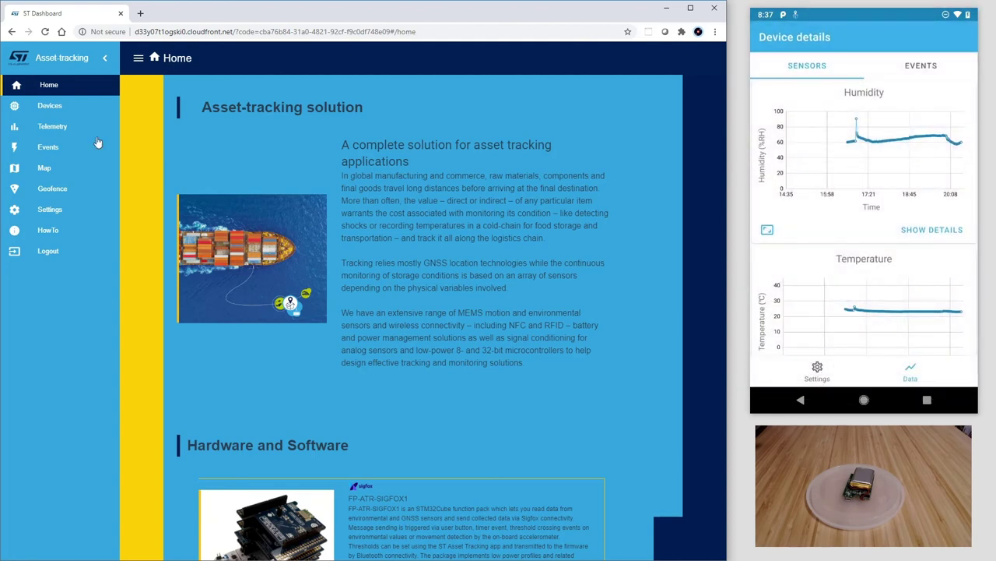
pyautogui.click(62, 114)
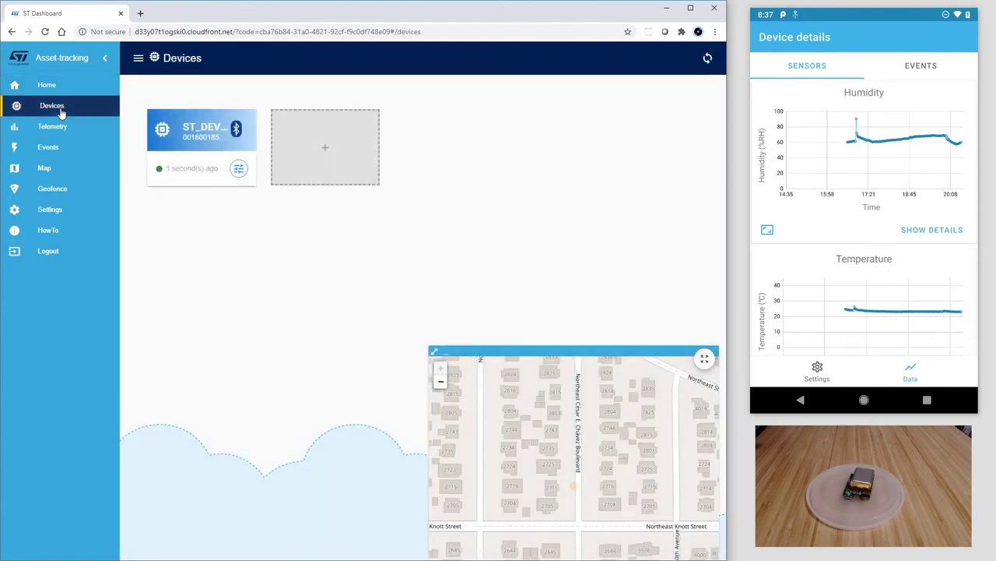
pyautogui.click(63, 129)
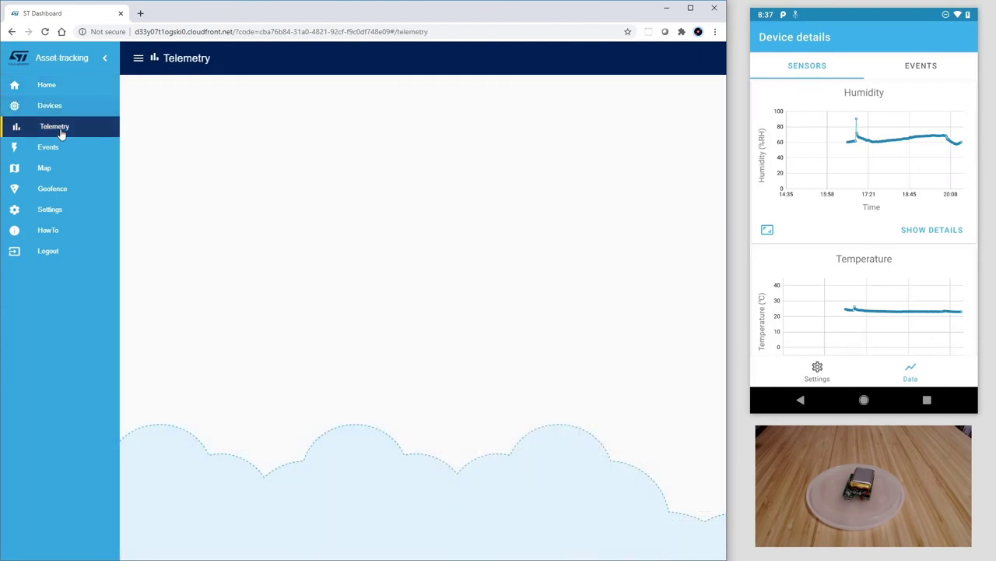
pyautogui.click(192, 113)
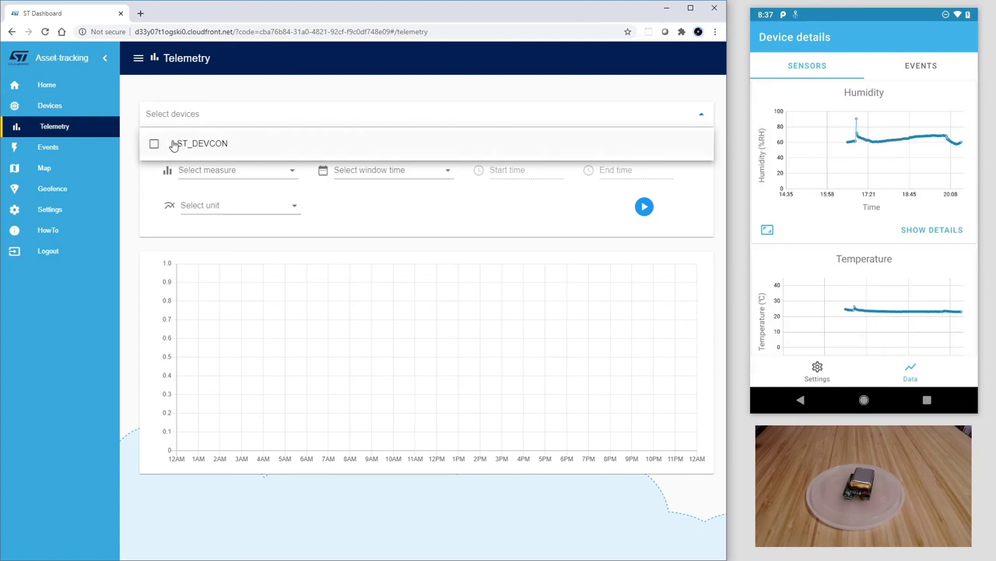
pyautogui.click(174, 145)
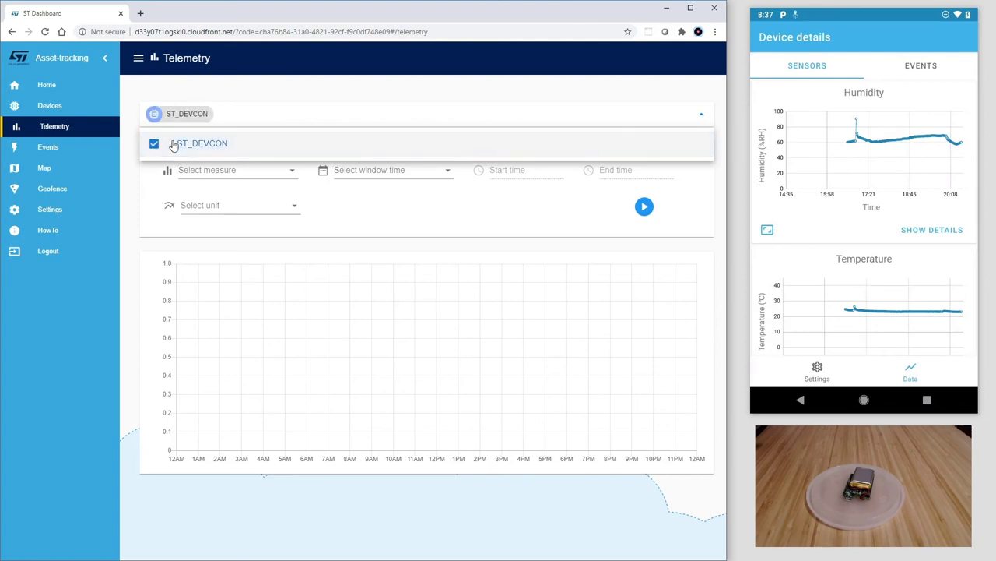
pyautogui.click(220, 170)
pyautogui.click(219, 178)
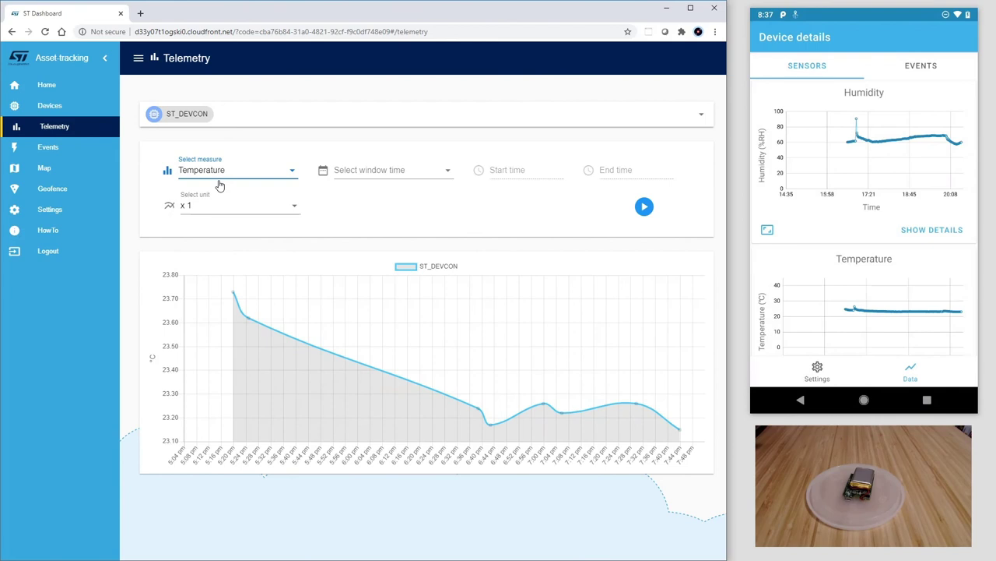
# - Set the telemetry window time to 3h and fetch the temperature data for that period
pyautogui.click(366, 172)
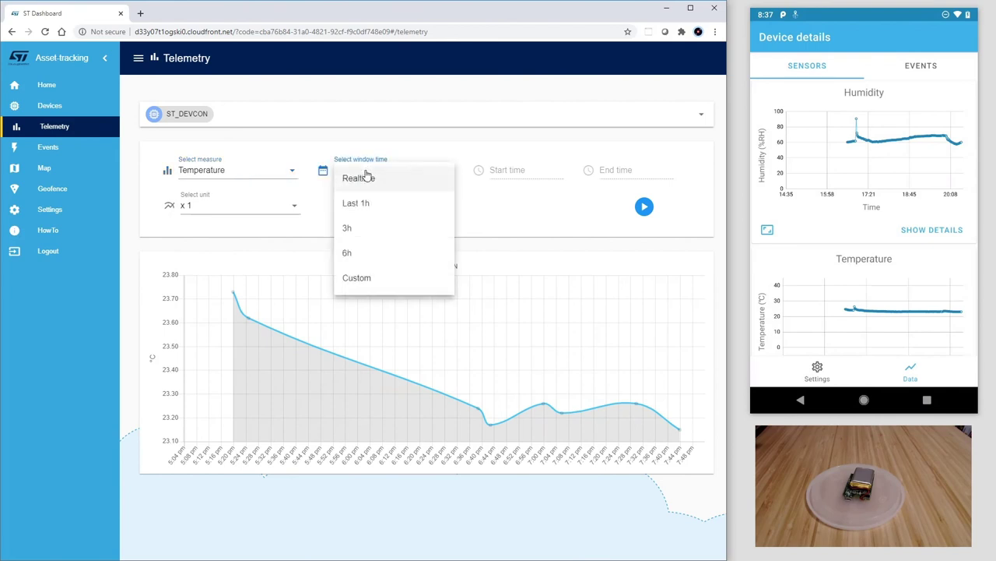
pyautogui.click(366, 231)
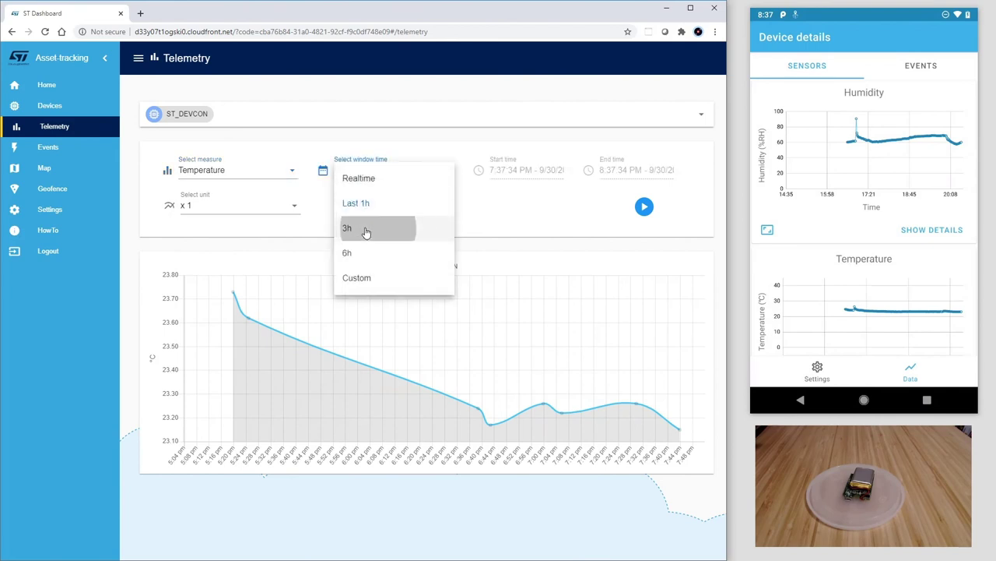
pyautogui.click(644, 206)
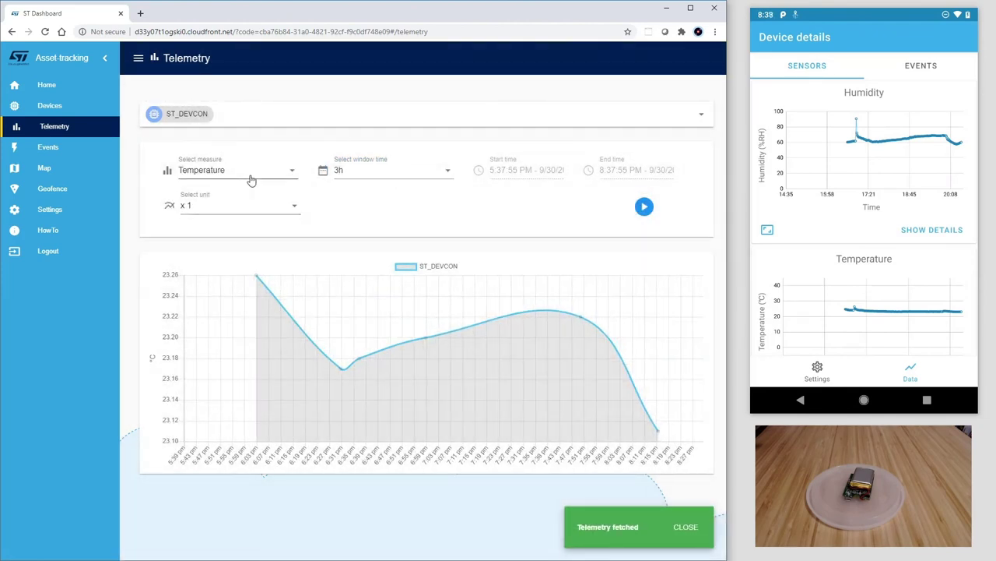
# - Switch the telemetry chart's measure to Humidity, keeping the 3h window
pyautogui.click(250, 179)
pyautogui.click(252, 229)
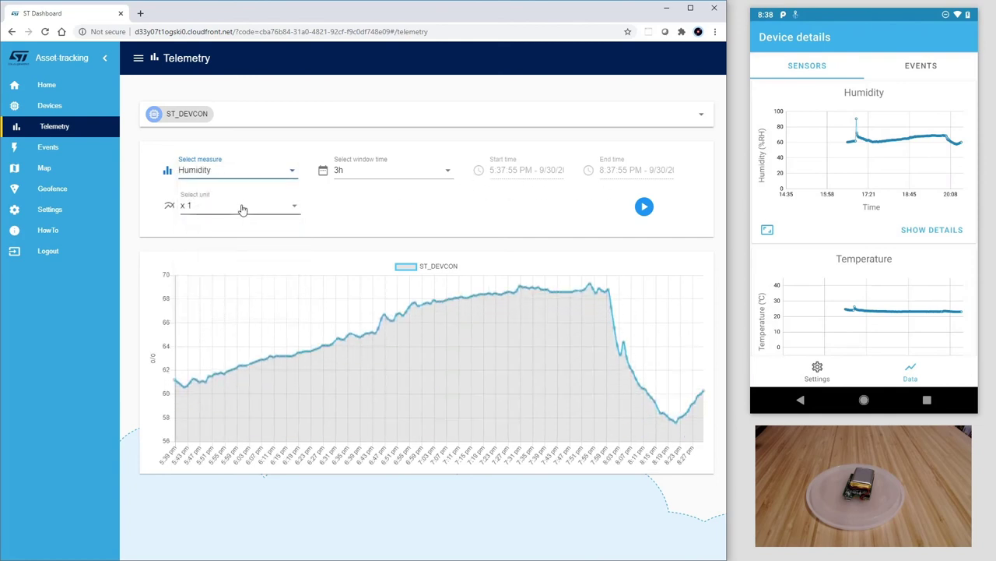
pyautogui.click(257, 171)
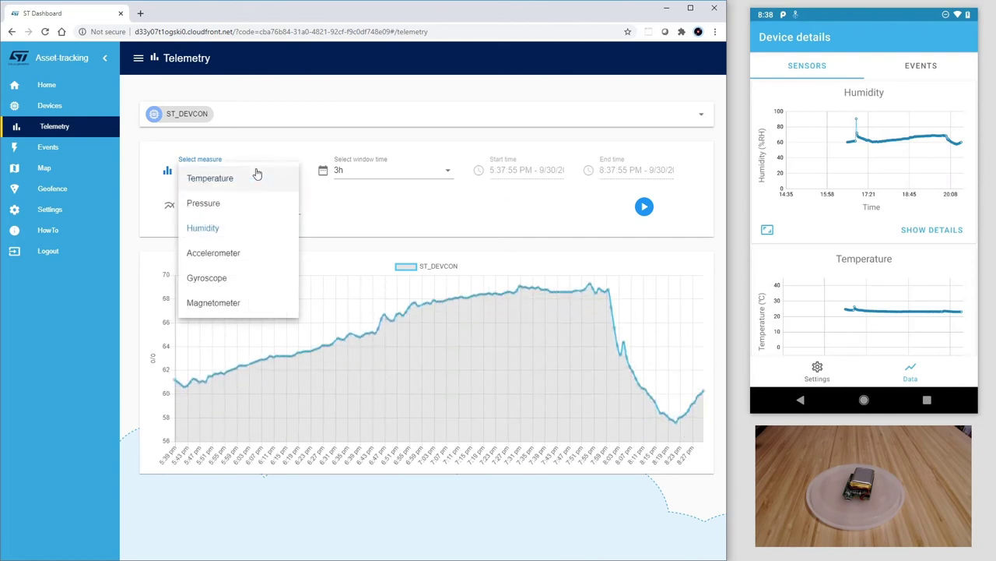
pyautogui.click(316, 147)
# - Retrieve the dashboard events of the ST_DEVCON device for a 3h window
pyautogui.click(74, 148)
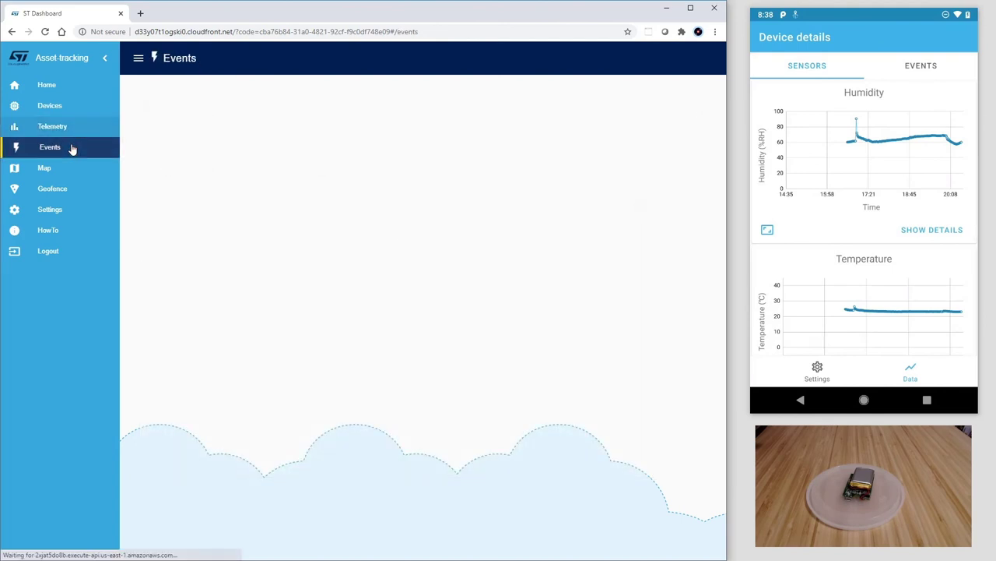
pyautogui.click(229, 117)
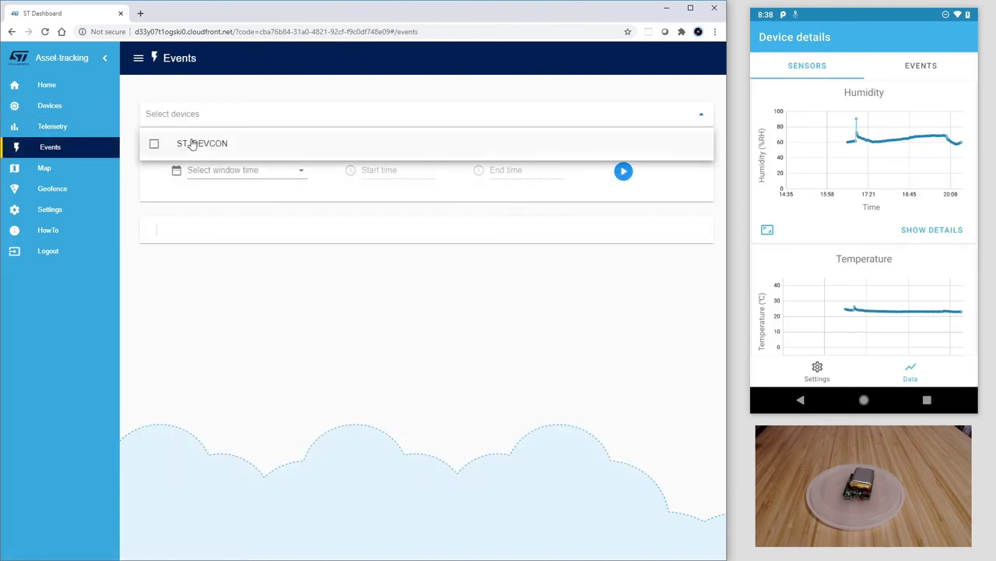
pyautogui.click(193, 144)
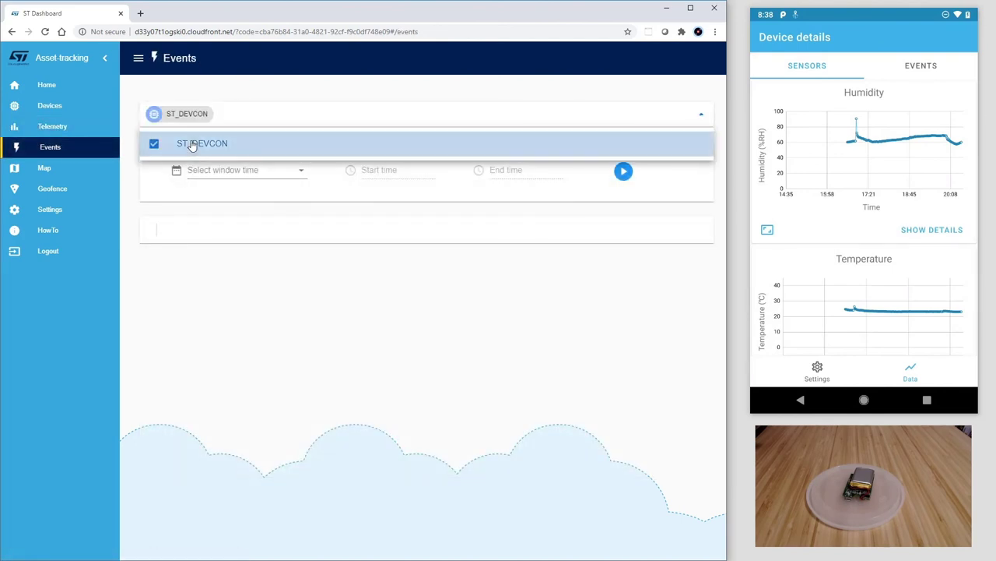
pyautogui.click(257, 170)
pyautogui.click(254, 173)
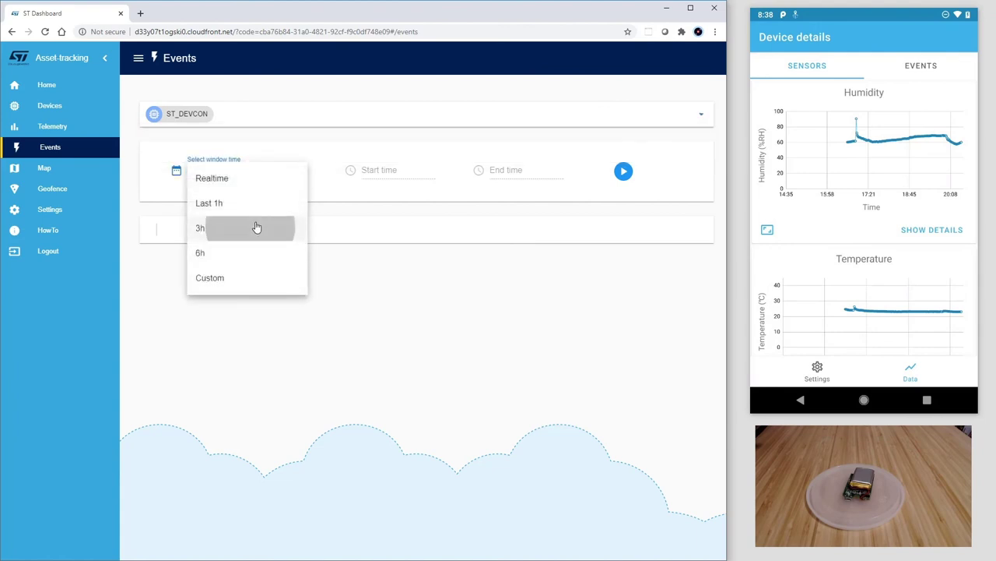
pyautogui.click(257, 226)
pyautogui.click(624, 172)
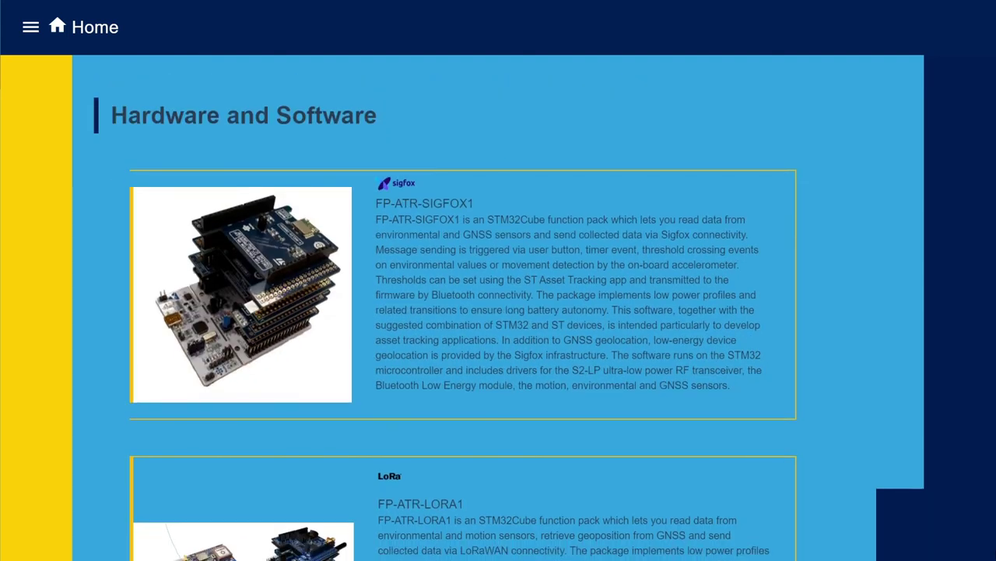
# - Read through the Hardware and Software function pack descriptions on the dashboard's Home page
pyautogui.scroll(-7, 994, 551)
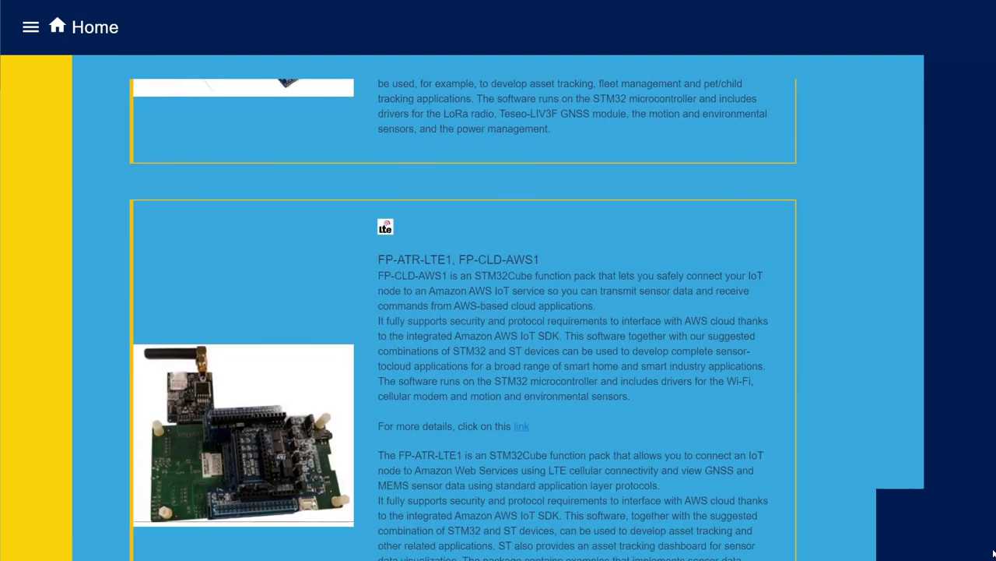
pyautogui.scroll(-7, 994, 551)
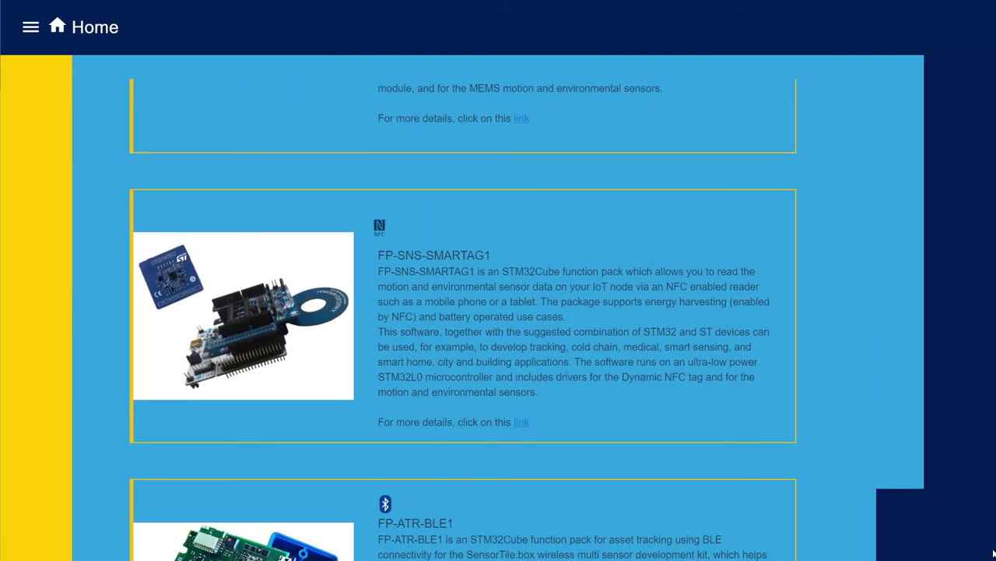
pyautogui.scroll(-1, 993, 551)
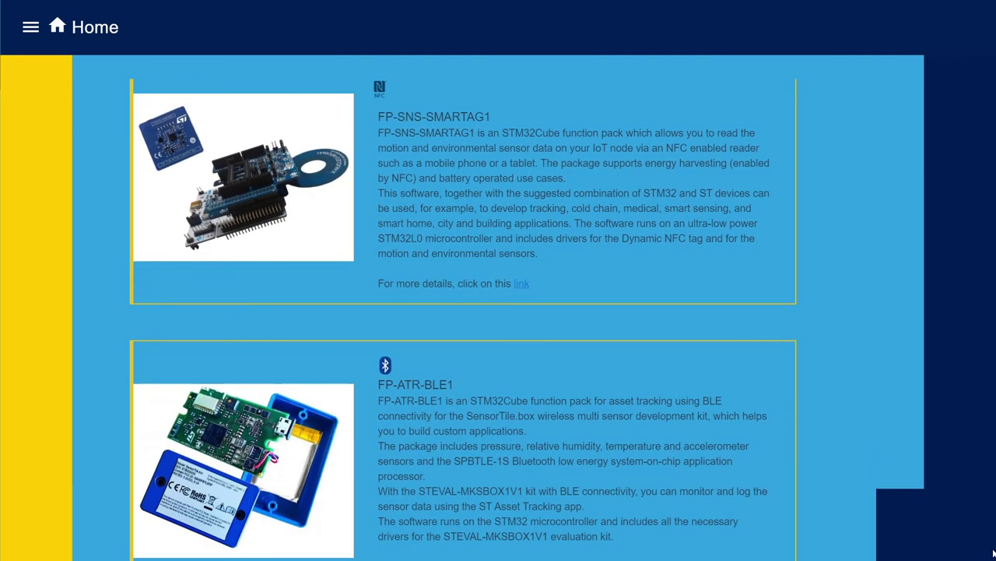